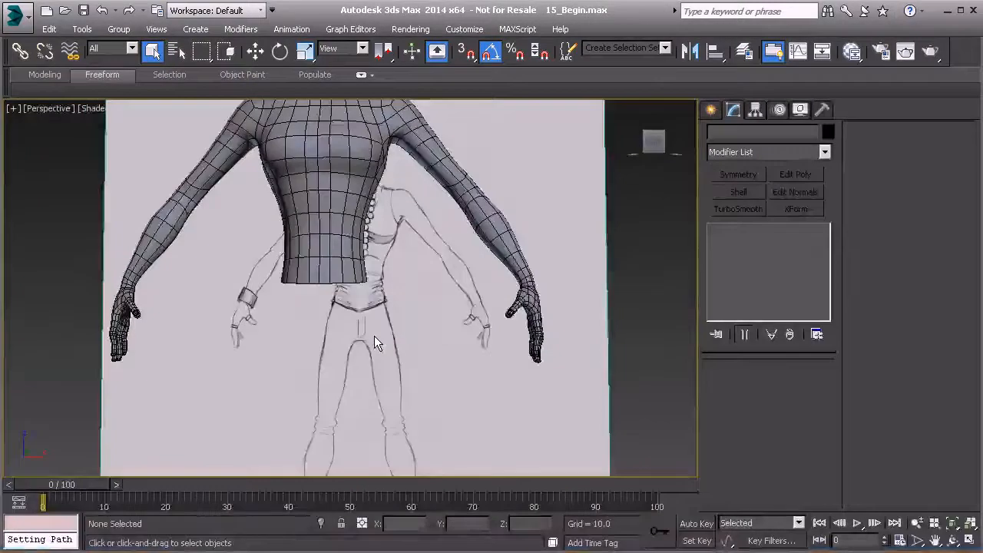
- Select the torso mesh and, at its Editable Poly edge level, pick the front waist edge next to the centre line
scroll(365, 319, "up", 5)
scroll(371, 299, "up", 3)
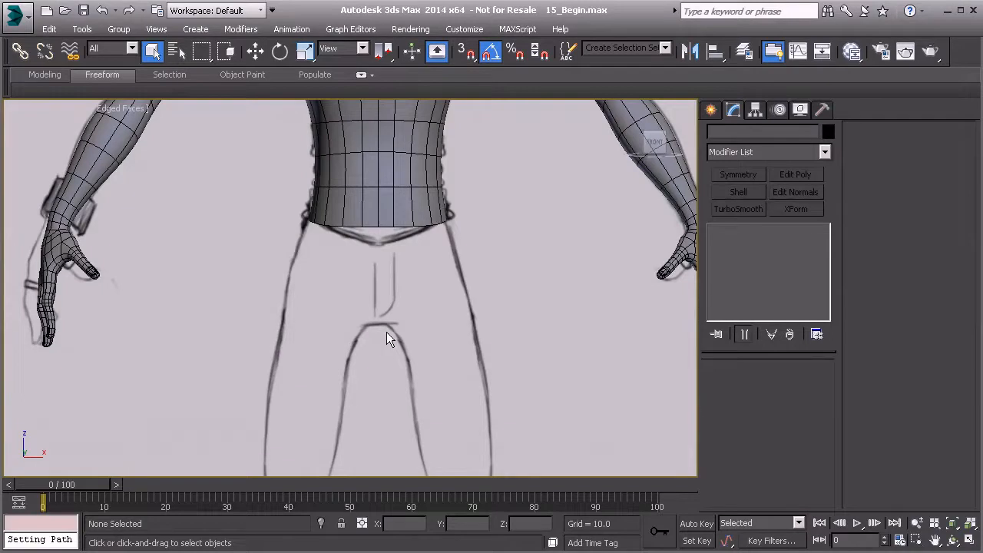
left_click(386, 224)
middle_click_drag(386, 224, 368, 258)
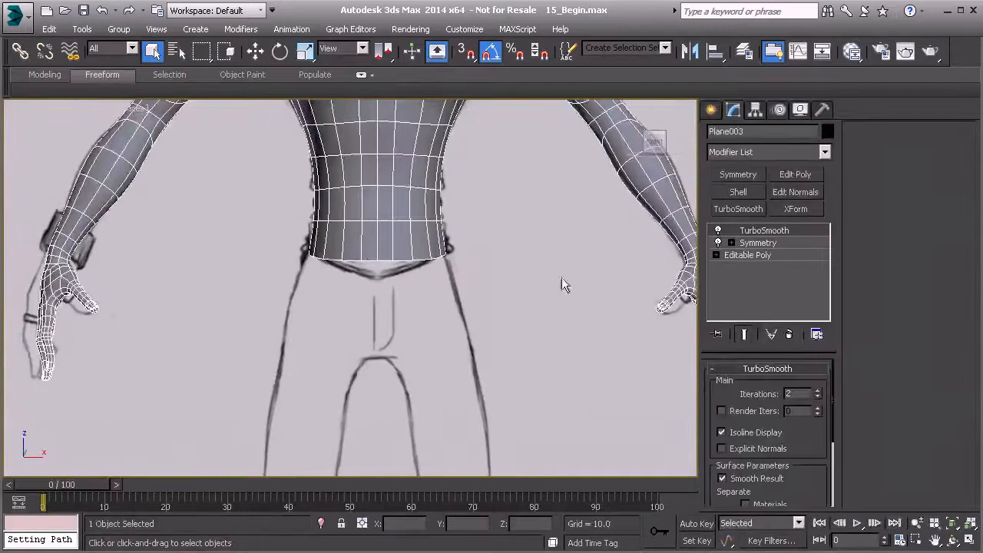
left_click(735, 256)
left_click(783, 387)
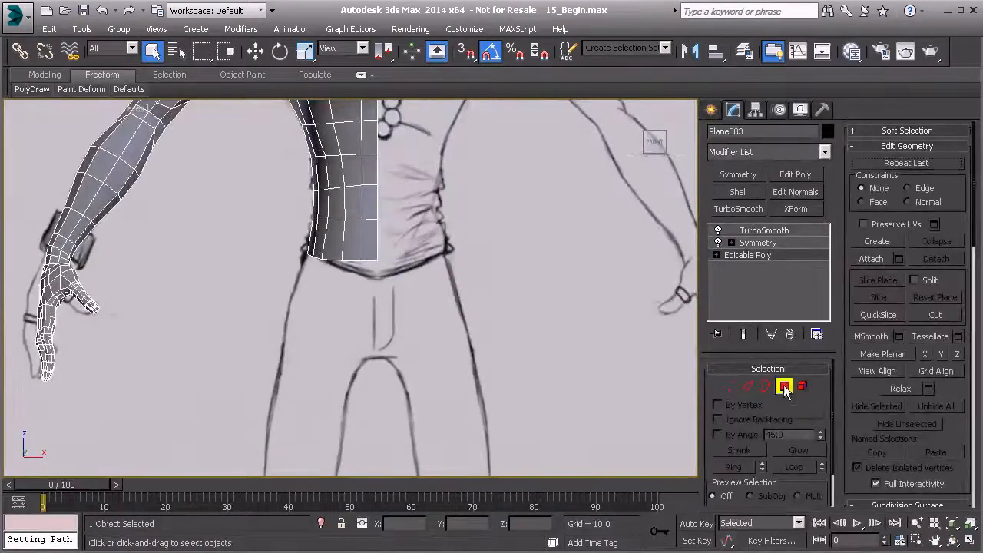
left_click(747, 387)
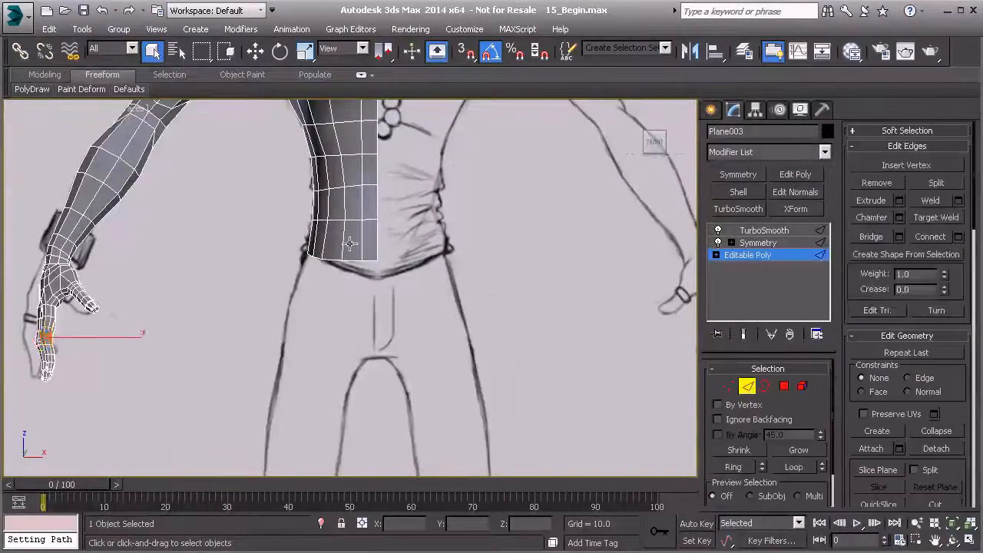
scroll(355, 261, "up", 4)
left_click(387, 281)
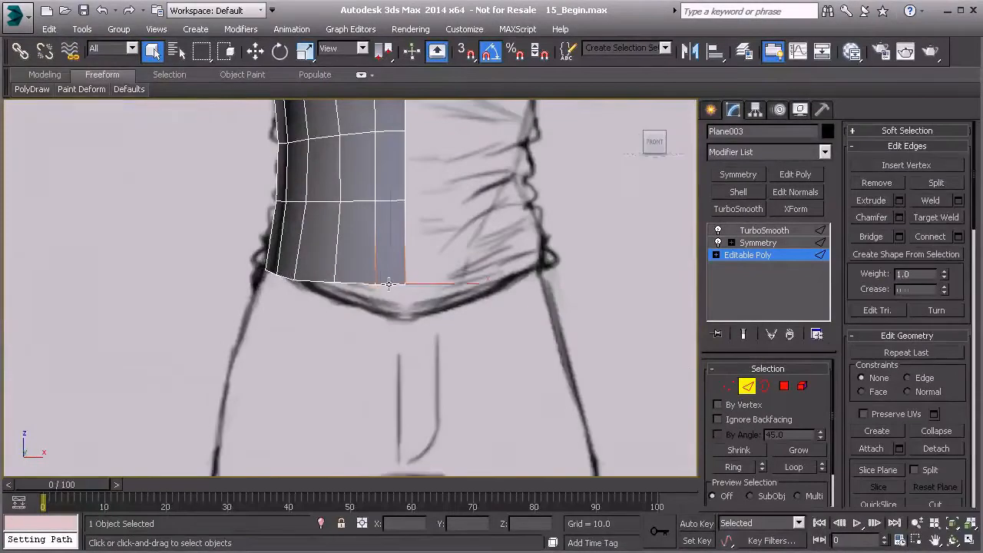
left_click(865, 132)
left_click(862, 150)
left_click(860, 129)
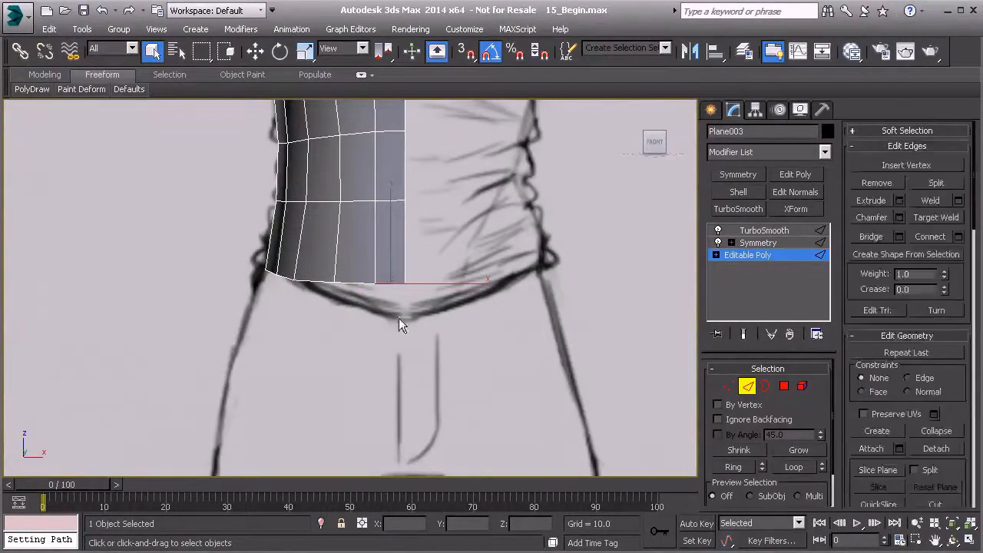
- Extrude the selected front waist edge straight down in three segments to the crotch line of the front reference sketch
middle_click_drag(391, 302, 378, 299)
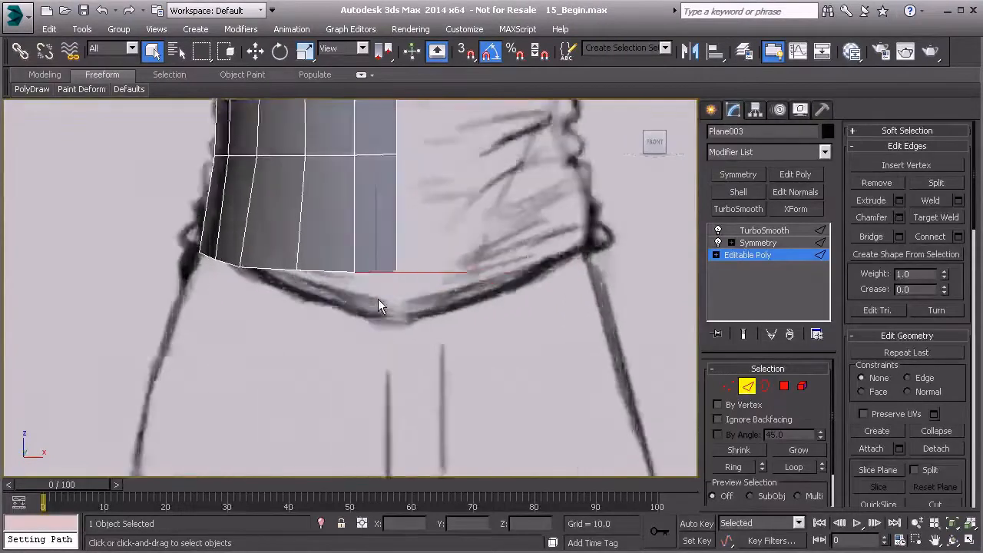
key("w")
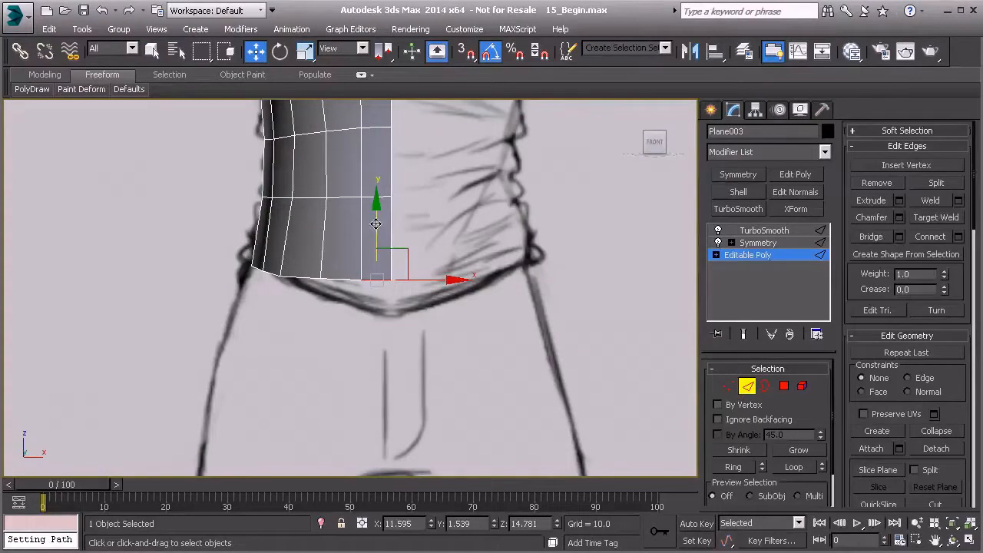
left_click_drag(377, 221, 383, 413, "shift")
middle_click_drag(384, 415, 383, 338)
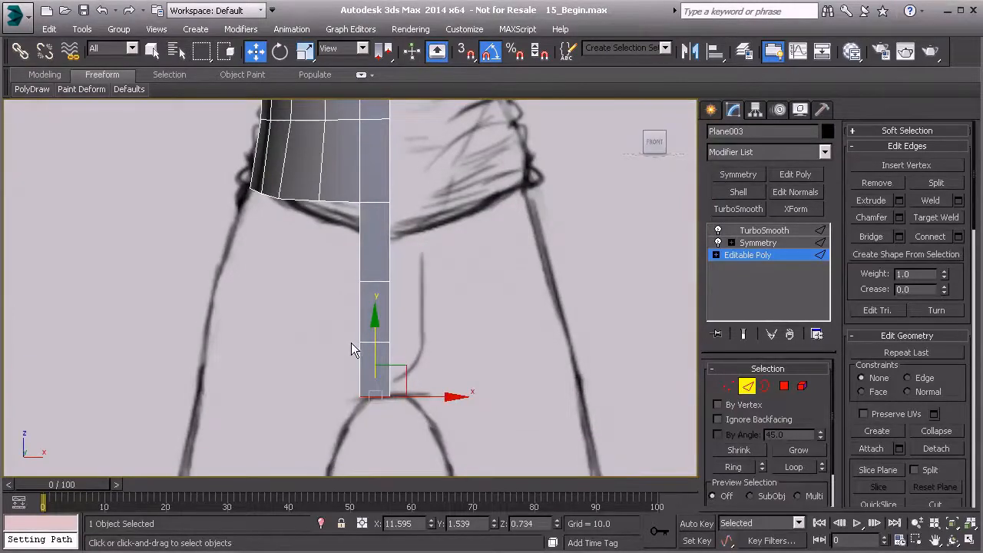
- In the left view, move the strip's bottom edge back to about Y 10.8 and the vertices above it to about Y 4.6
key("l")
middle_click_drag(314, 287, 409, 370)
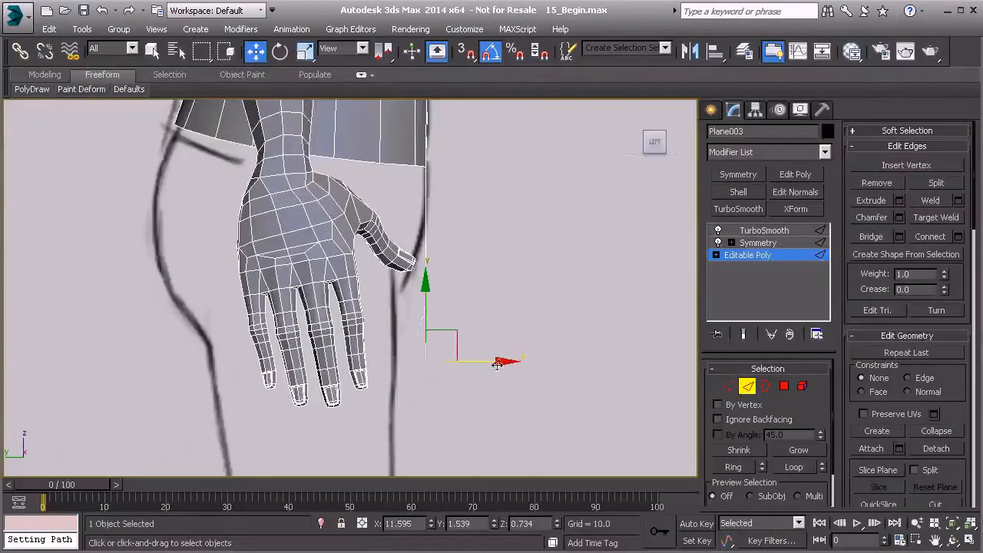
left_click(367, 352)
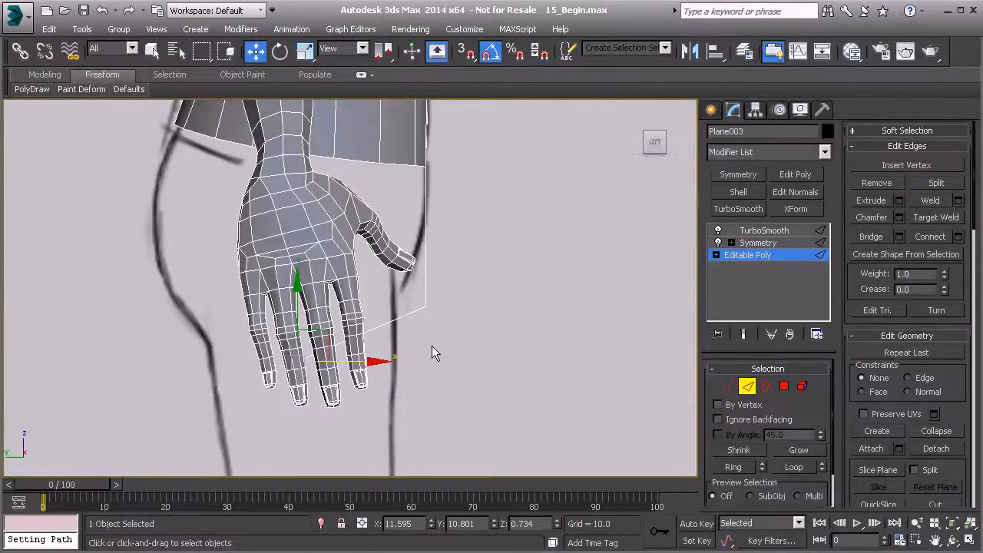
key("1")
left_click(414, 304)
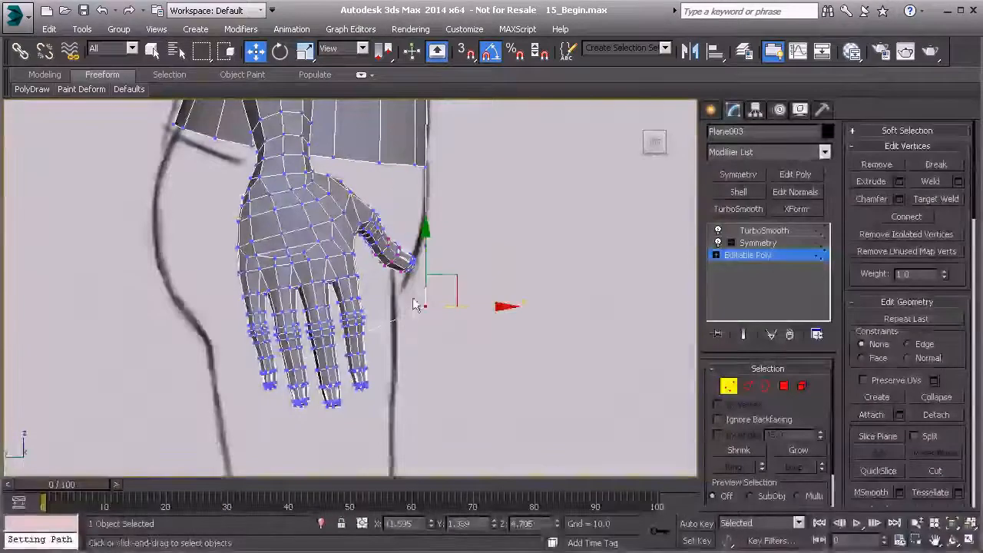
left_click_drag(481, 305, 442, 305)
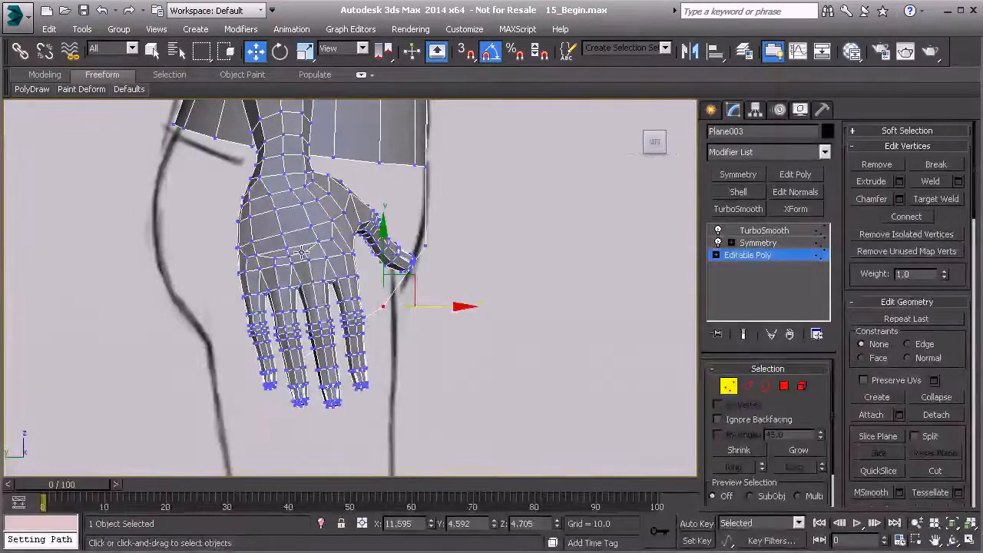
- Select the hand polygons and grow the selection up the whole arm to the shoulder
left_click(783, 387)
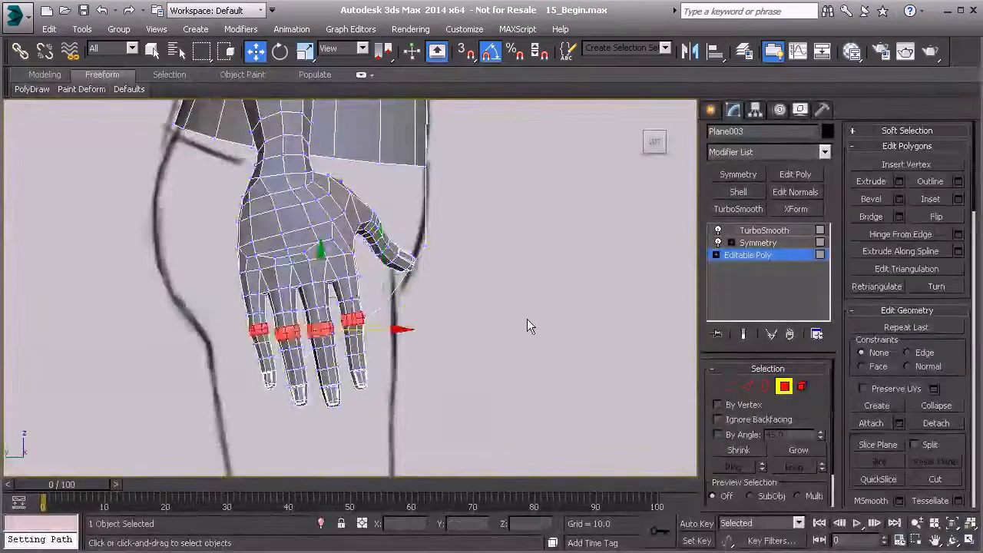
scroll(525, 318, "down", 3)
key("p")
middle_click_drag(525, 318, 319, 324, "alt")
left_click_drag(301, 285, 439, 400)
middle_click_drag(318, 311, 421, 329, "alt")
middle_click_drag(355, 305, 572, 300, "alt")
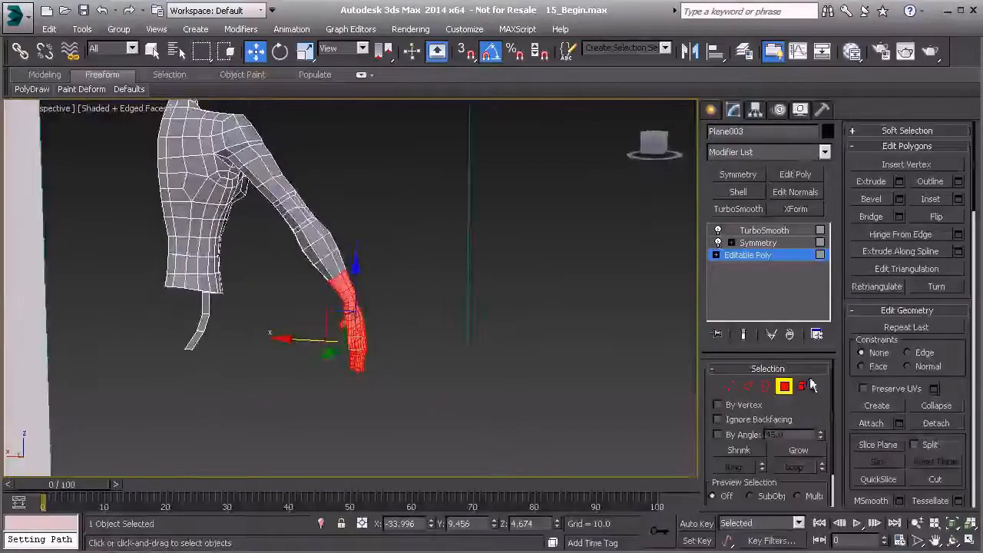
left_click(806, 452)
left_click(806, 452)
left_click(806, 451)
left_click(806, 451)
left_click(806, 453)
left_click(806, 453)
left_click(806, 453)
left_click(806, 453)
middle_click_drag(545, 367, 303, 334, "alt")
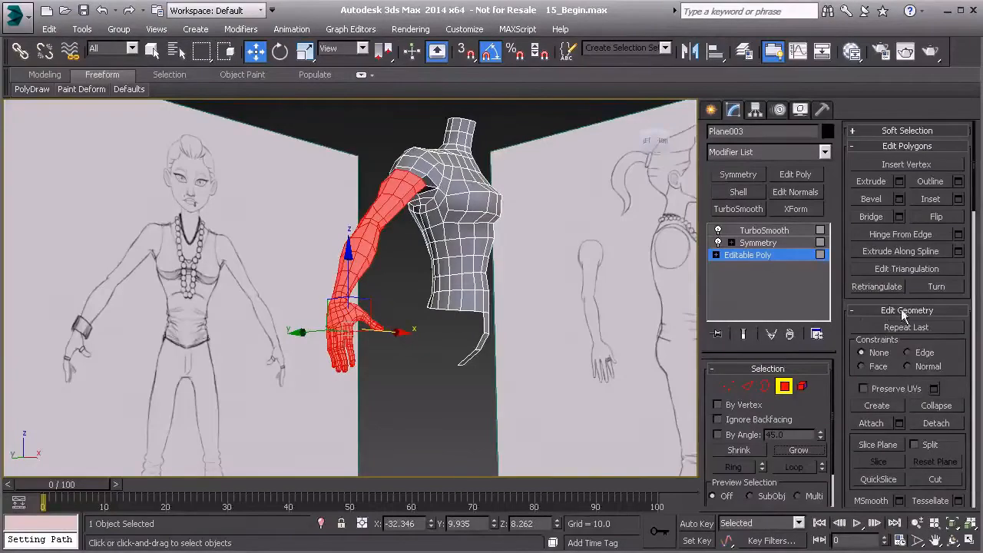
scroll(860, 307, "down", 2)
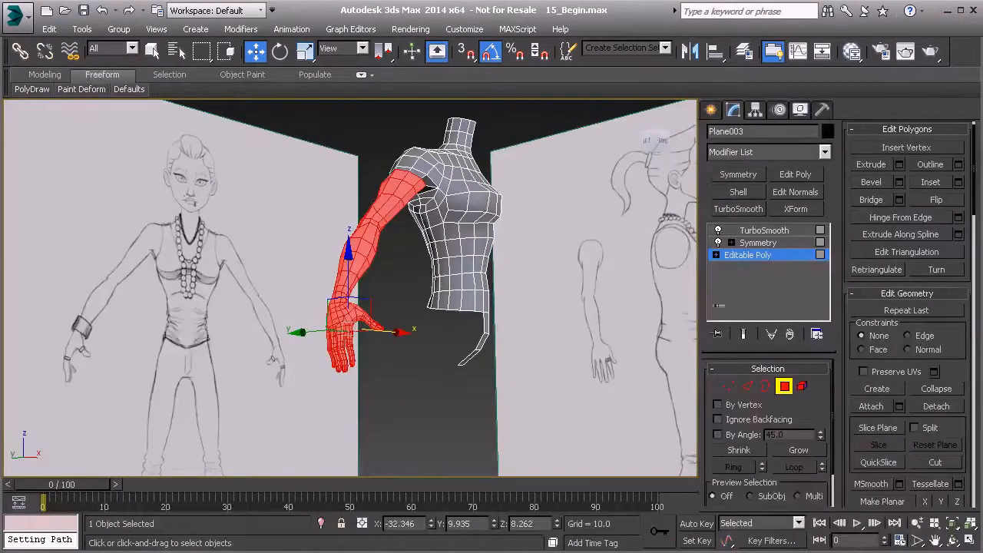
left_click_drag(696, 307, 875, 326)
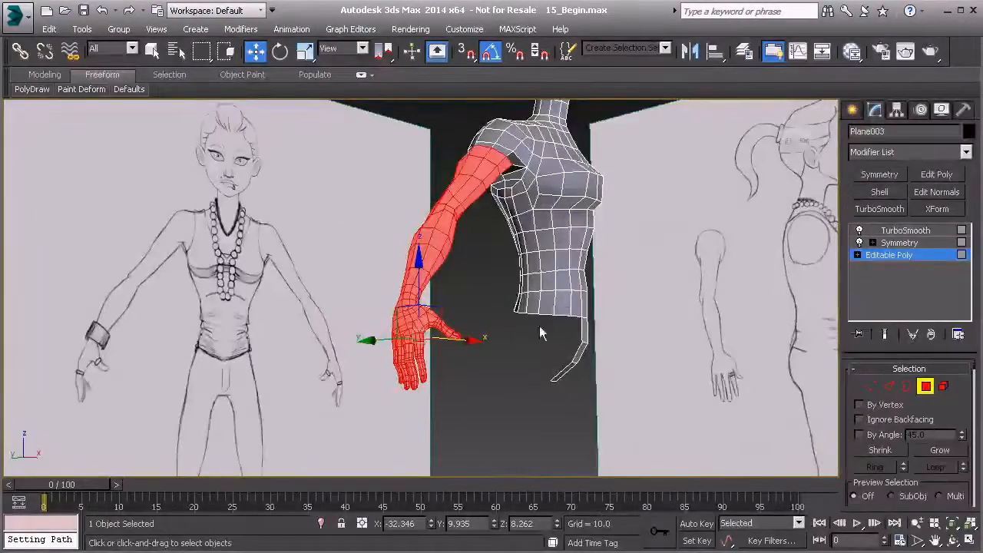
middle_click_drag(713, 326, 653, 333)
left_click_drag(839, 299, 798, 301)
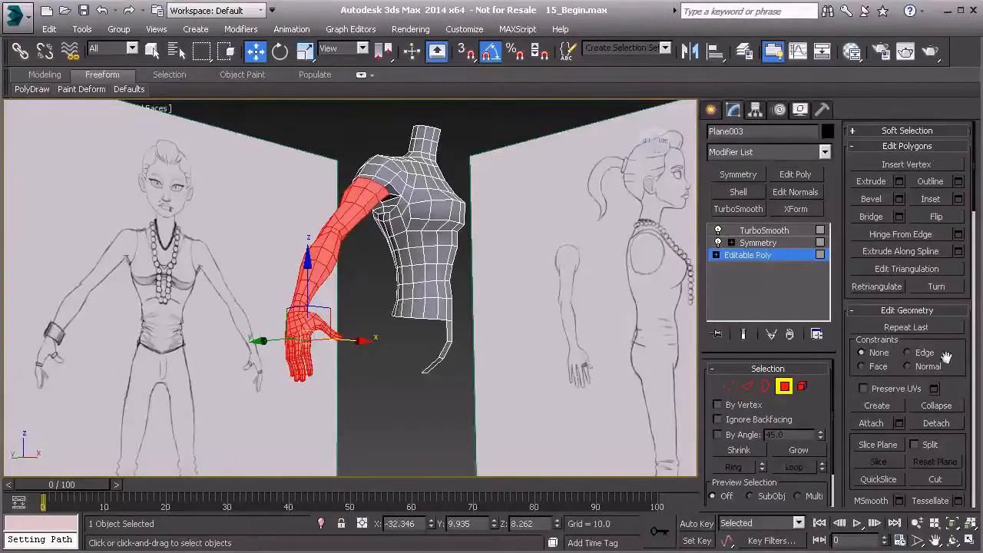
- Hide the selected arm polygons, then try unhiding everything and undo that unhide
left_click_drag(956, 359, 953, 189)
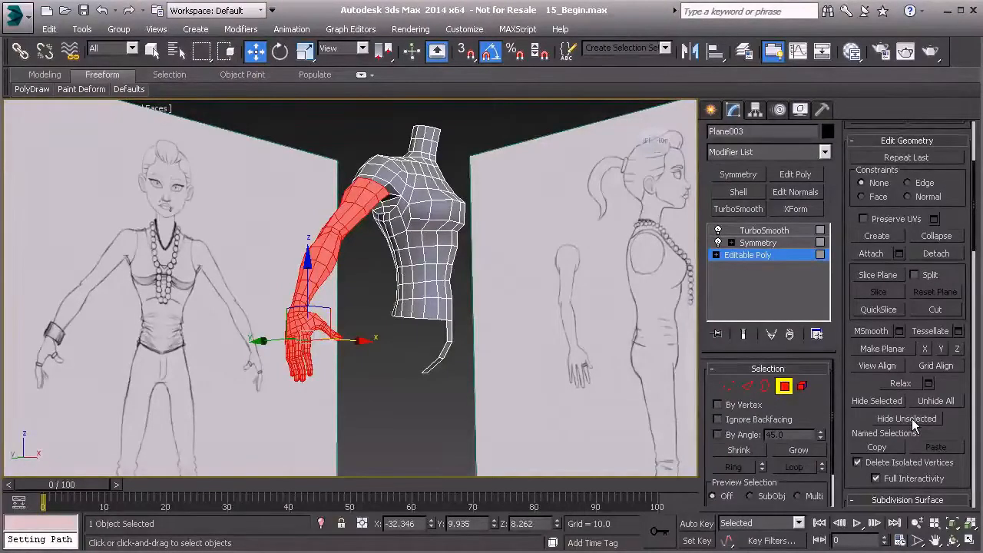
left_click(877, 401)
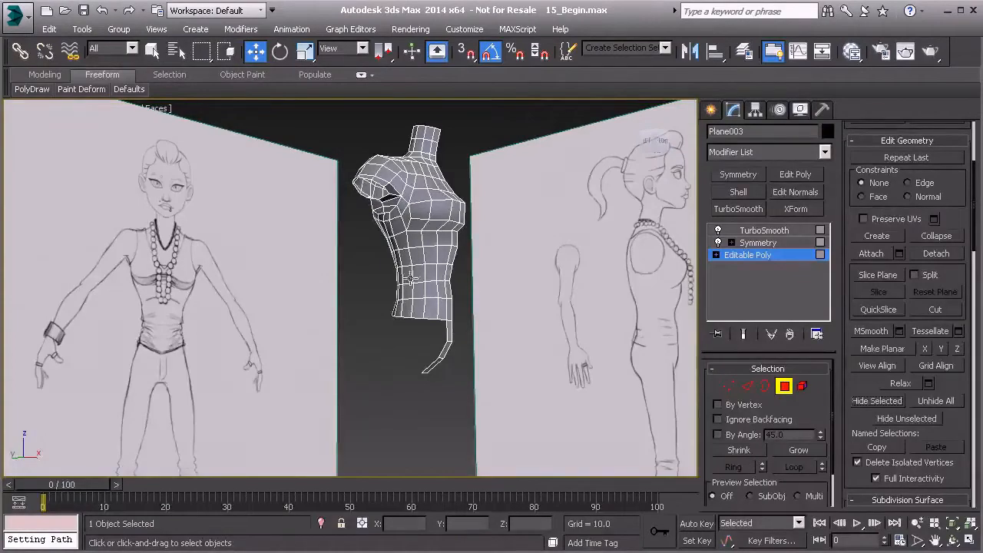
left_click(928, 405)
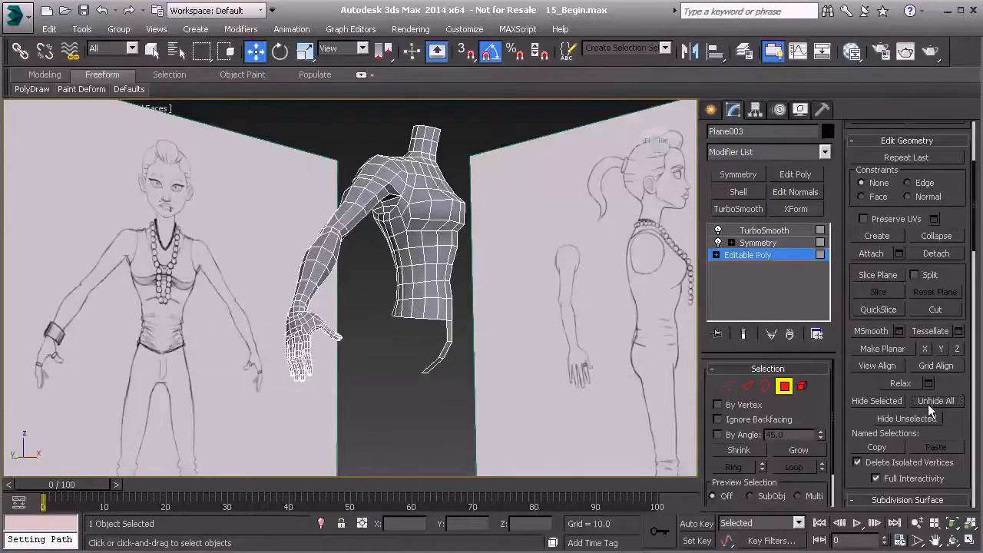
key("ctrl+z")
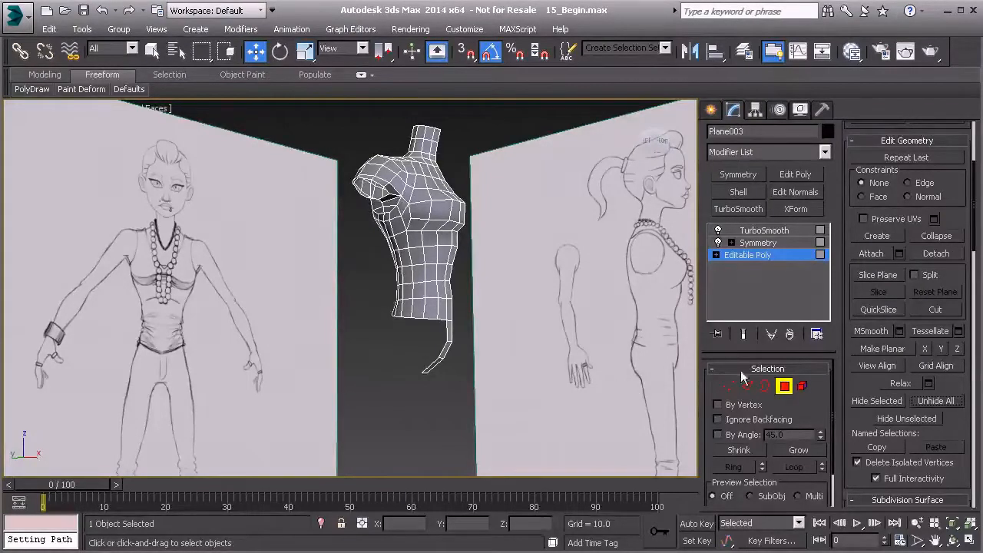
- In the left view, raise the vertices at the strip's lower end to about Z 2.0
key("l")
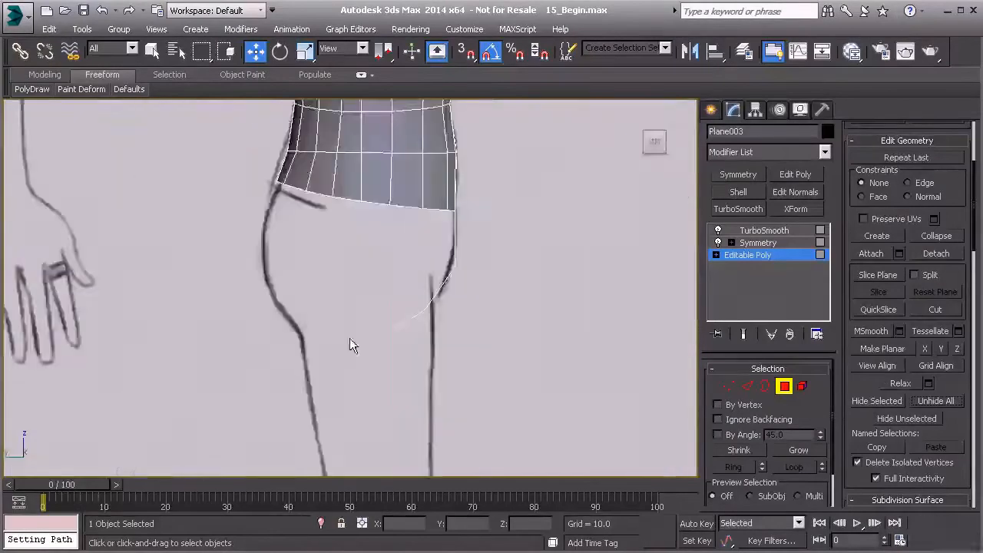
middle_click_drag(381, 327, 396, 323)
left_click(727, 385)
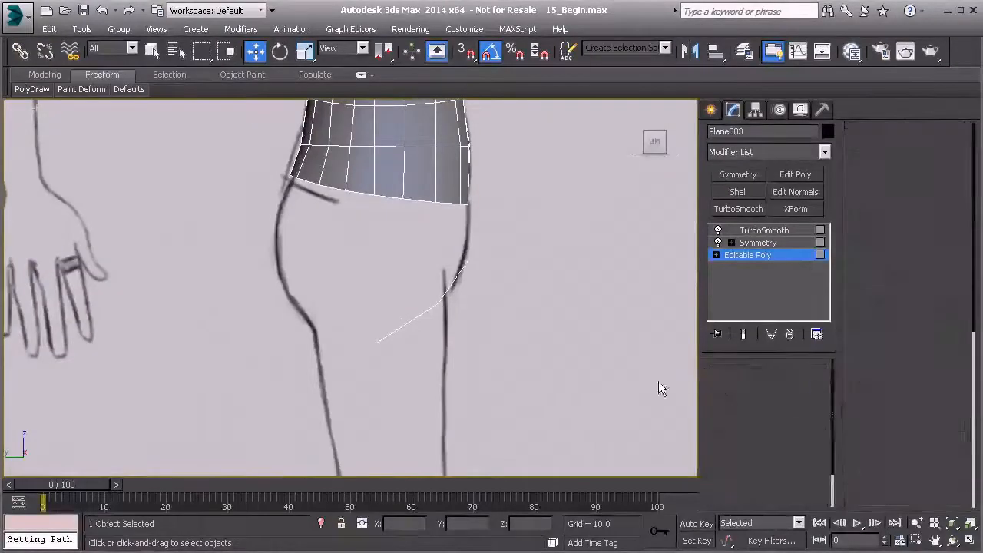
left_click(437, 303)
left_click(377, 338)
left_click_drag(376, 303, 377, 295)
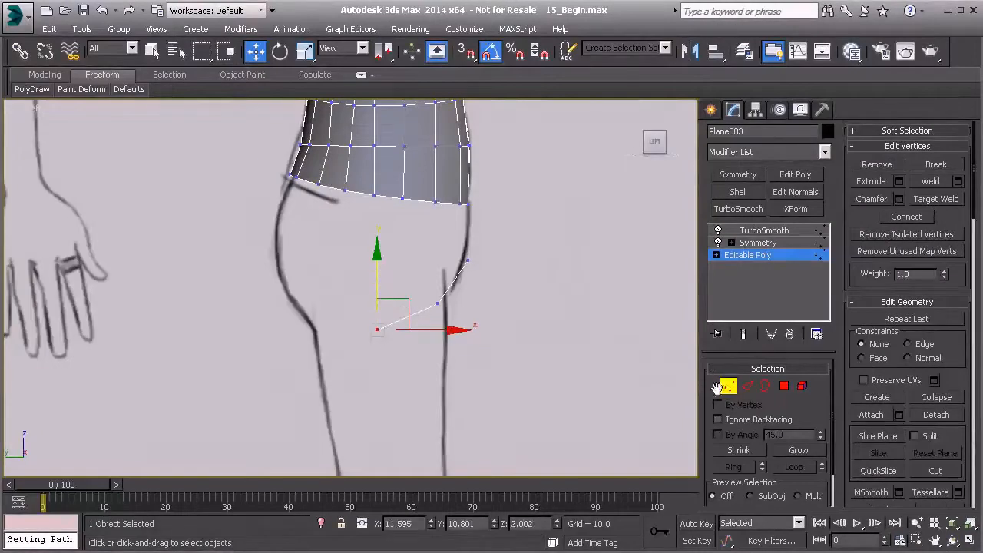
- Extrude the strip's end edge backward under the crotch and up along the buttock outline to just below the back waist
left_click(746, 385)
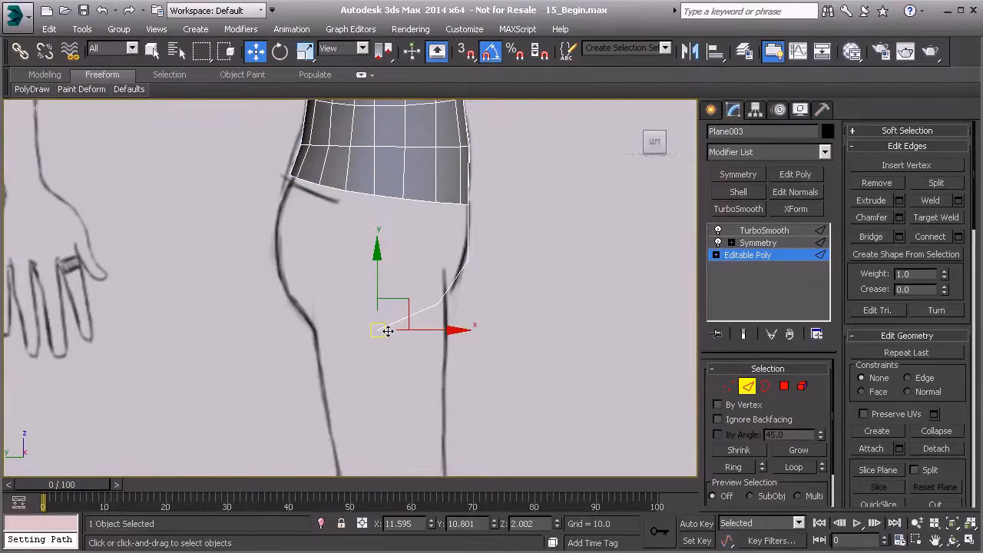
key("p")
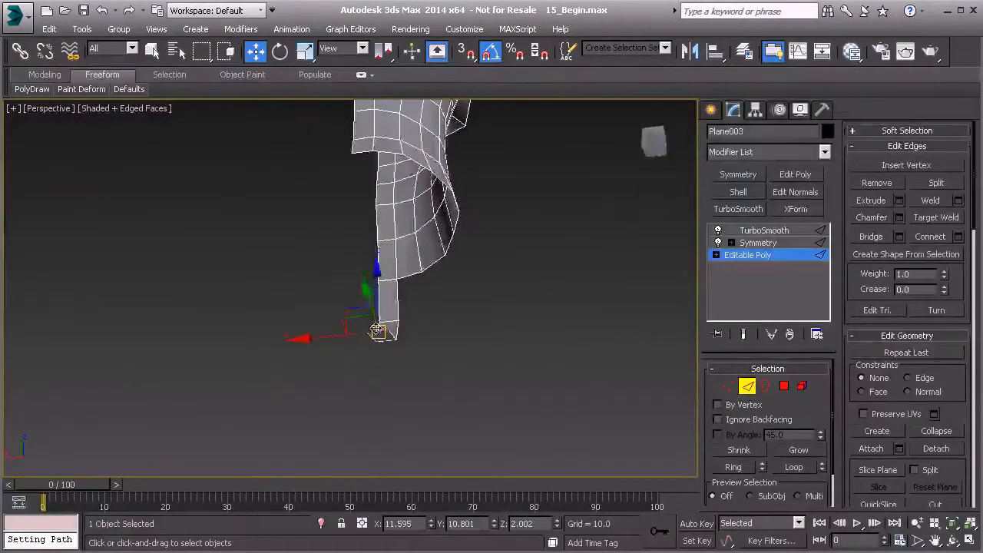
key("f")
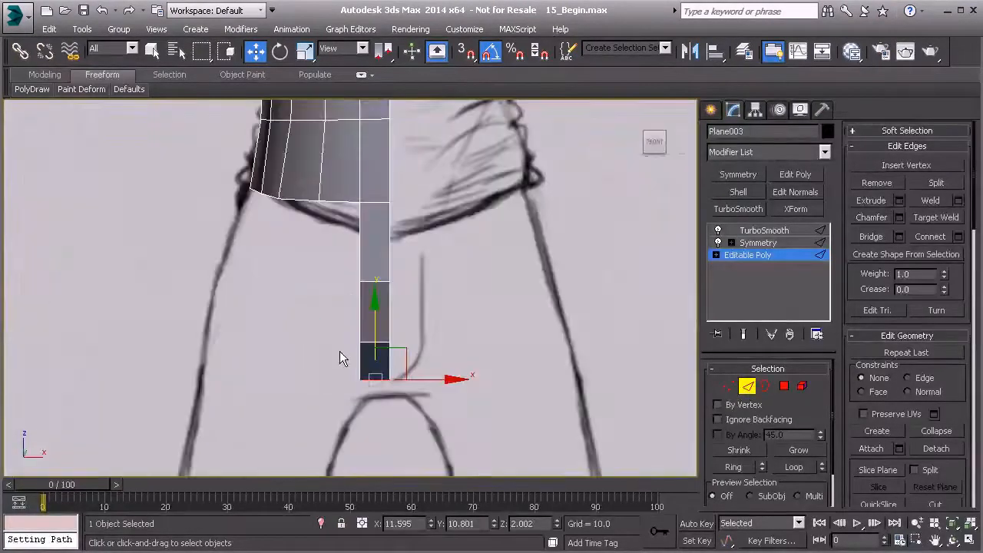
key("l")
left_click_drag(429, 321, 368, 322)
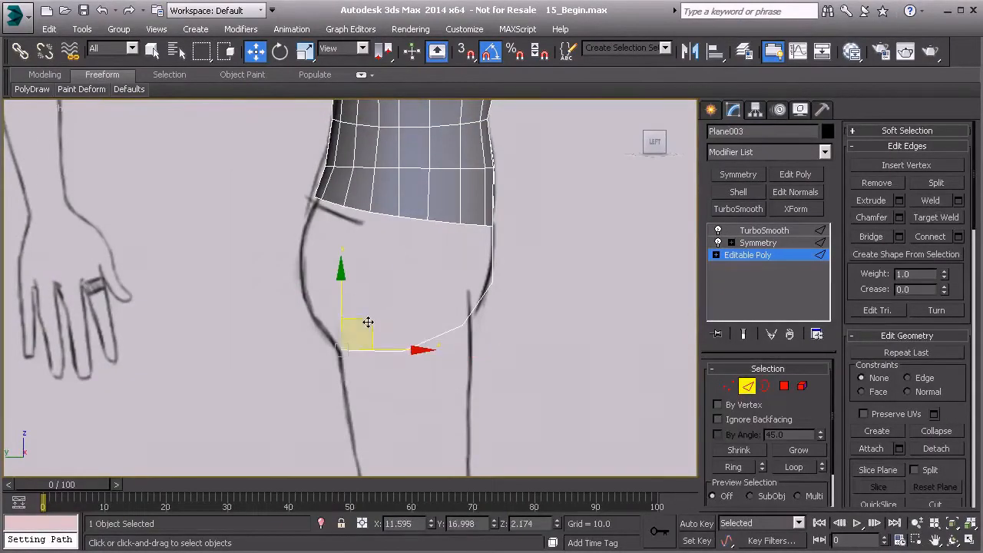
left_click(310, 318)
left_click_drag(318, 251, 327, 203)
- Bridge the strip's end edge to the matching centre edge at the back of the waist
key("p")
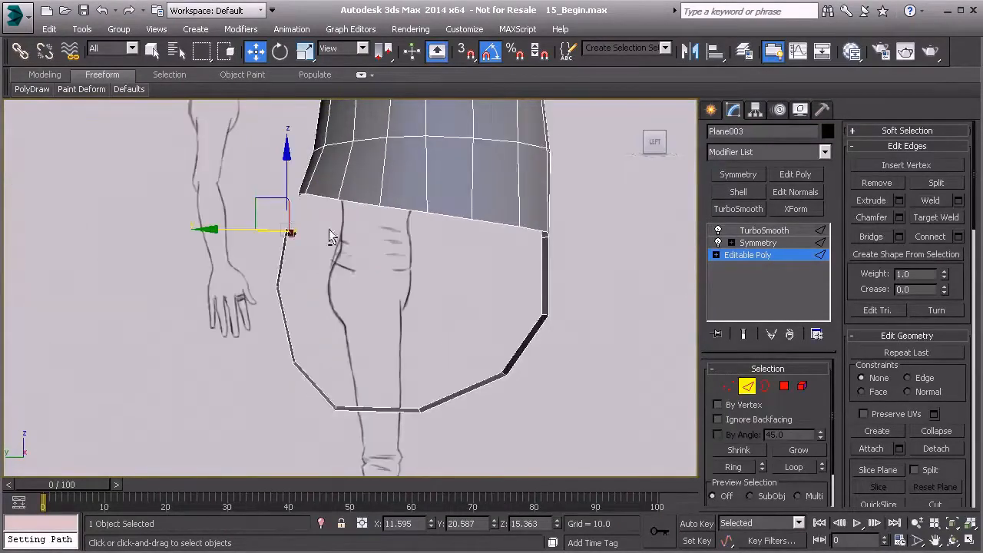
middle_click_drag(329, 230, 430, 240, "alt")
left_click(285, 193, "ctrl")
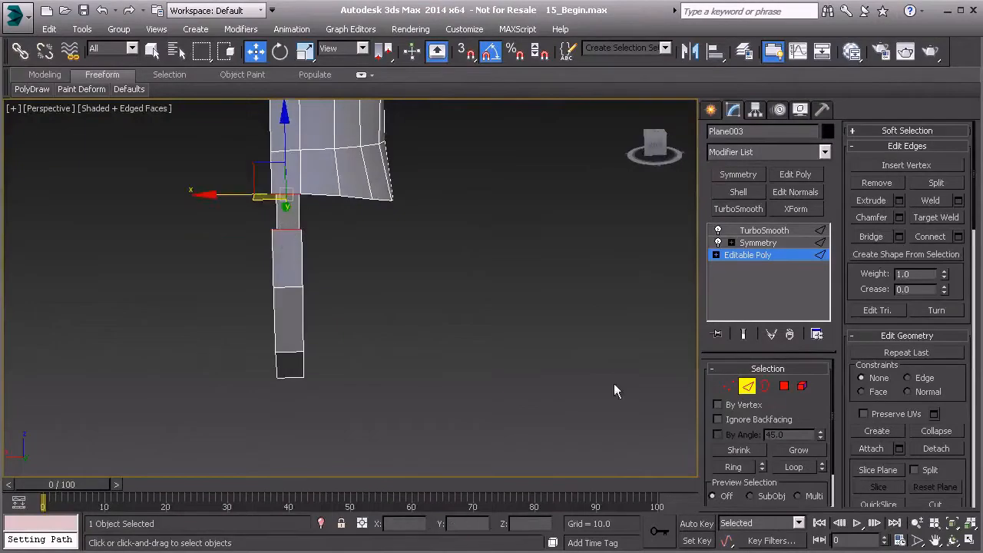
left_click(871, 236)
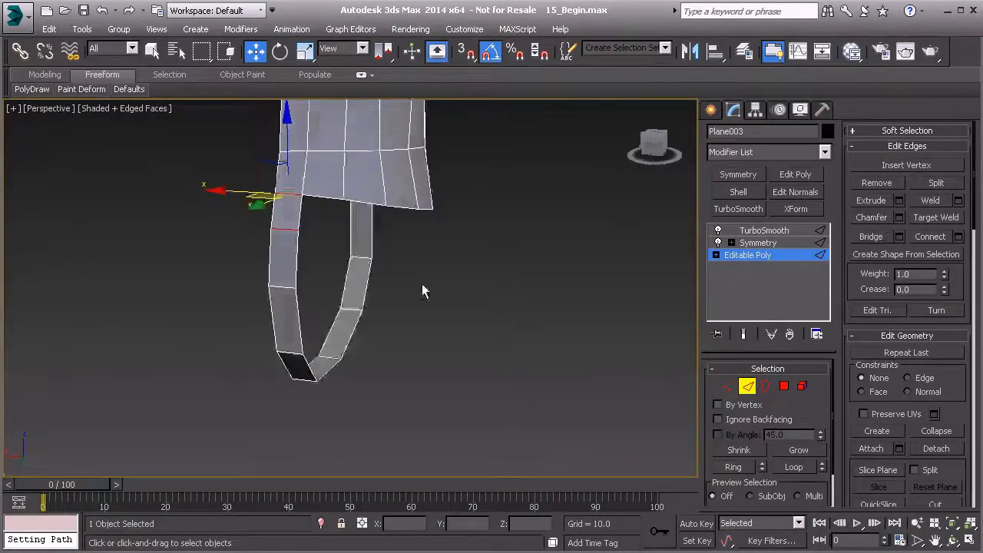
middle_click_drag(422, 283, 380, 278, "alt")
- In the left view, reposition the strip's back vertices to follow the sketch's buttock outline and exit vertex editing
key("l")
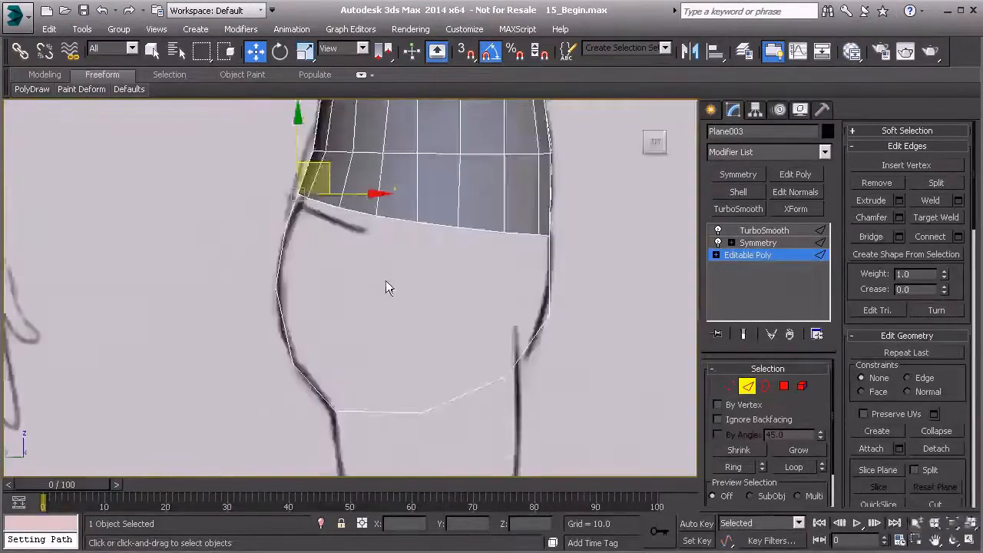
key("1")
left_click_drag(272, 215, 296, 235)
left_click_drag(314, 198, 305, 211)
left_click_drag(261, 267, 290, 302)
left_click_drag(303, 262, 301, 284)
middle_click_drag(318, 378, 303, 348)
left_click_drag(264, 327, 289, 349)
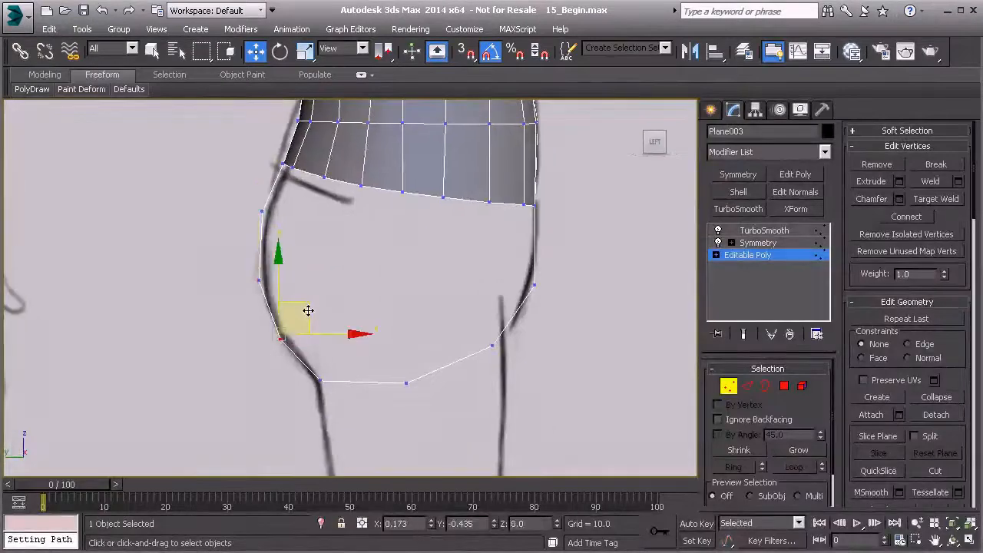
left_click_drag(308, 312, 311, 317)
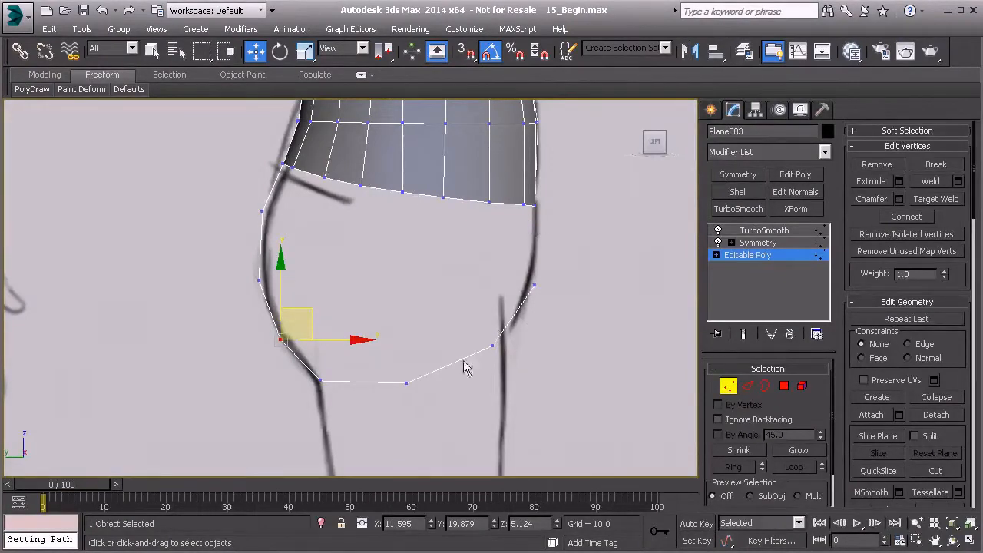
left_click(740, 257)
- Examine the torso and crotch strip in perspective from the side and front against the reference sketches
key("p")
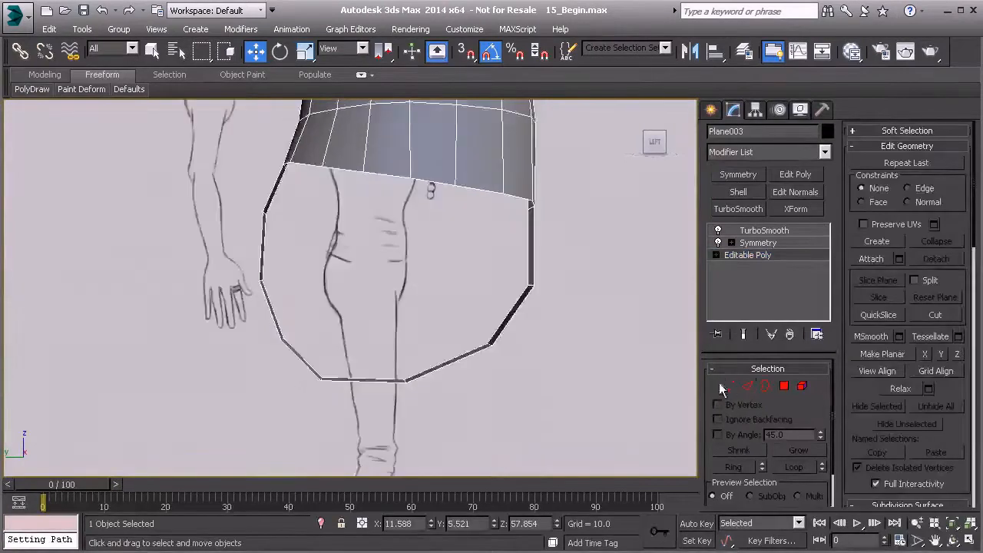
middle_click_drag(567, 320, 469, 306, "alt")
scroll(576, 294, "down", 2)
mouse_move(578, 299)
middle_mouse_down("alt")
mouse_move(474, 300)
mouse_move(450, 210)
middle_mouse_up("alt")
scroll(489, 280, "down", 2)
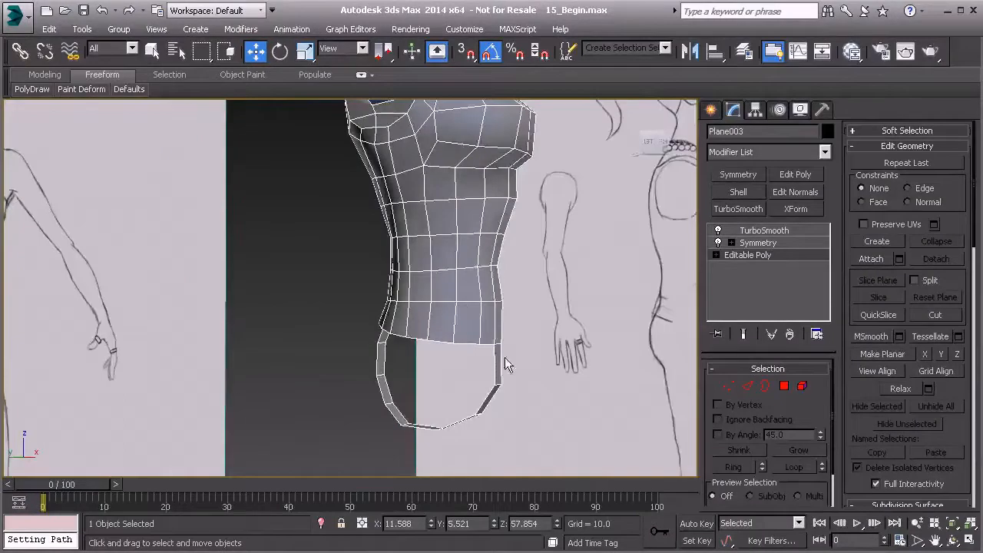
middle_click_drag(496, 351, 468, 362, "alt")
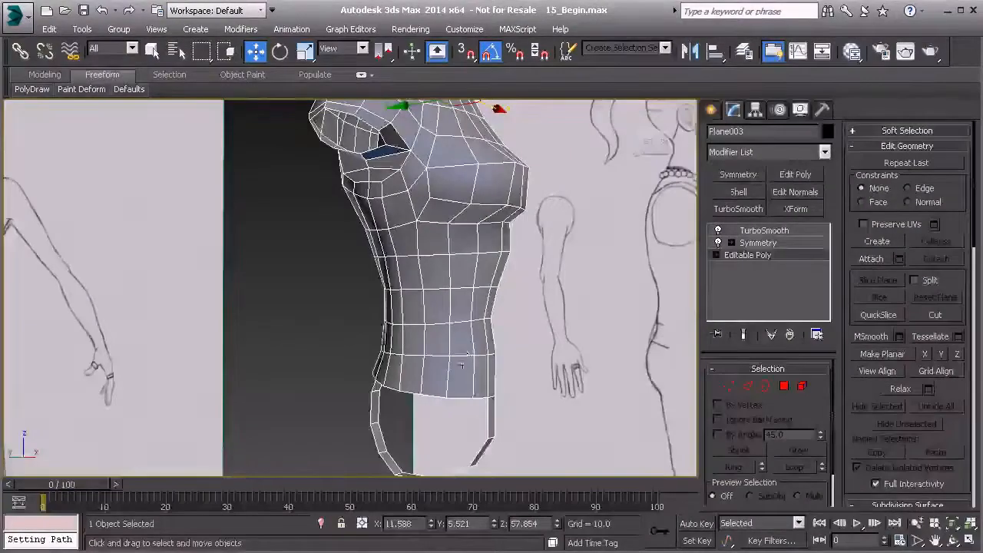
middle_click_drag(516, 297, 416, 289, "alt")
scroll(454, 308, "down", 3)
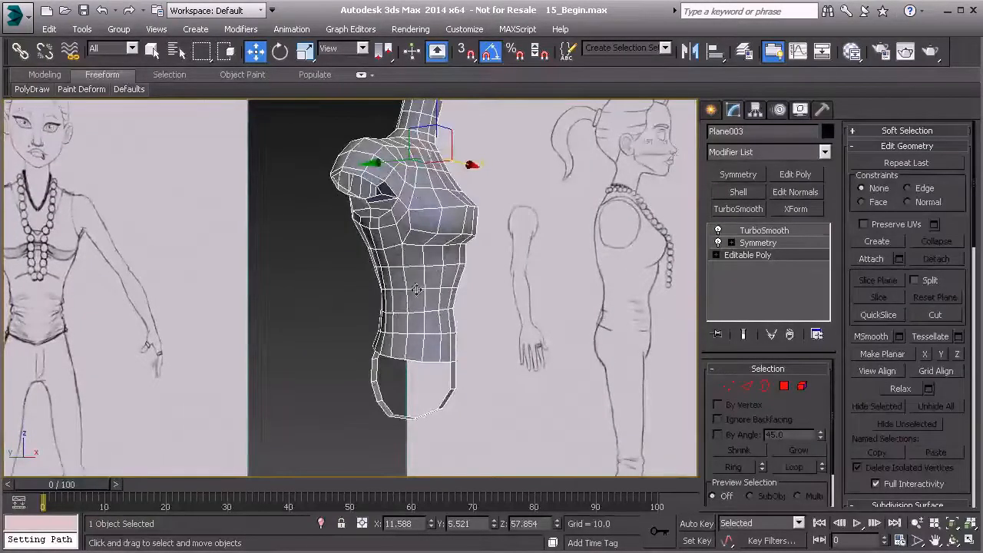
middle_click_drag(651, 227, 198, 297, "alt")
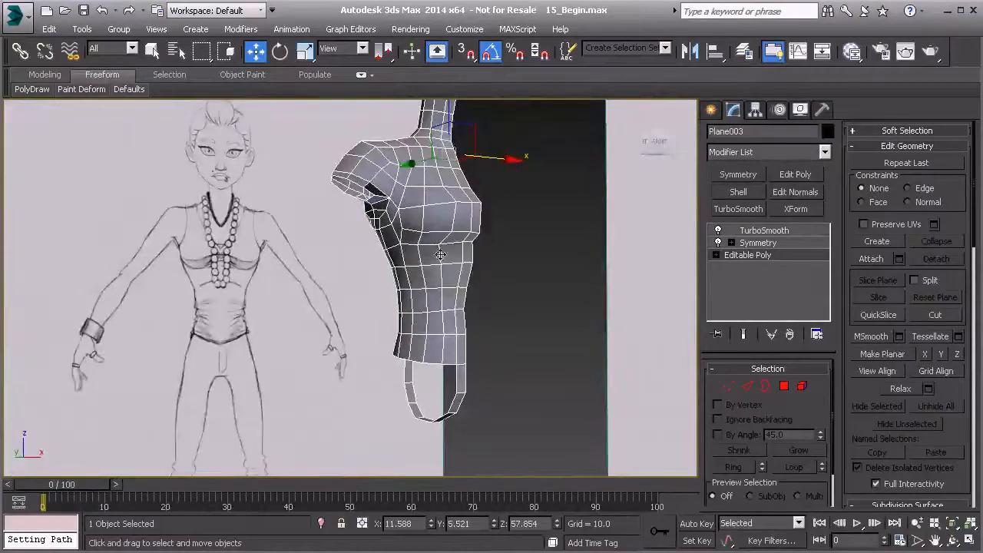
middle_click_drag(434, 264, 417, 228)
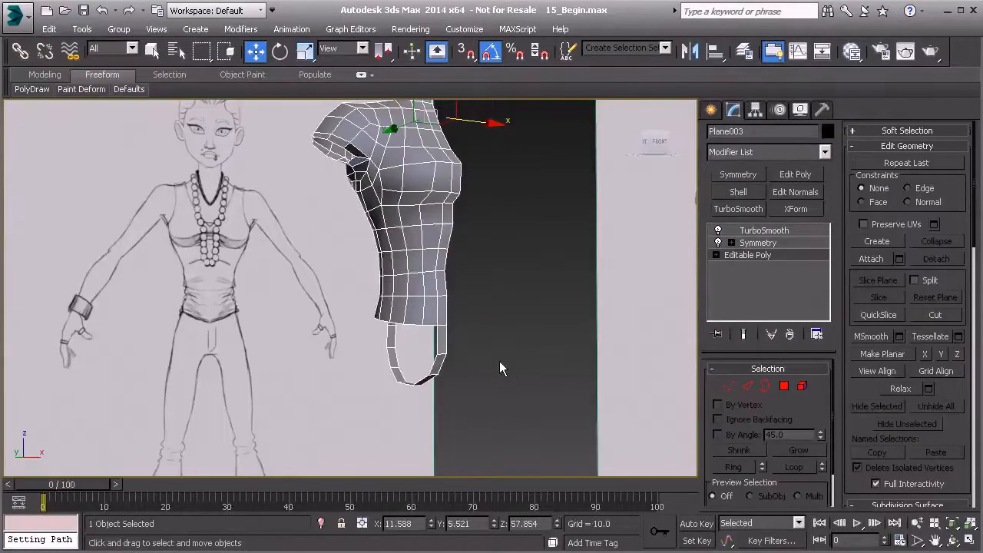
middle_click_drag(438, 316, 417, 298)
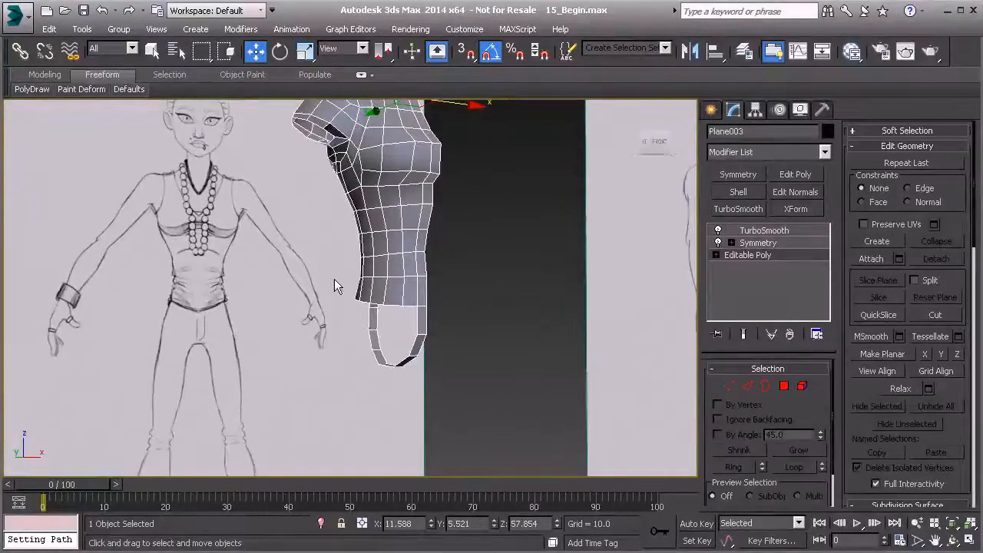
- Detach all of the crotch strip's polygons from the torso as a separate object named LowerBody
left_click(783, 386)
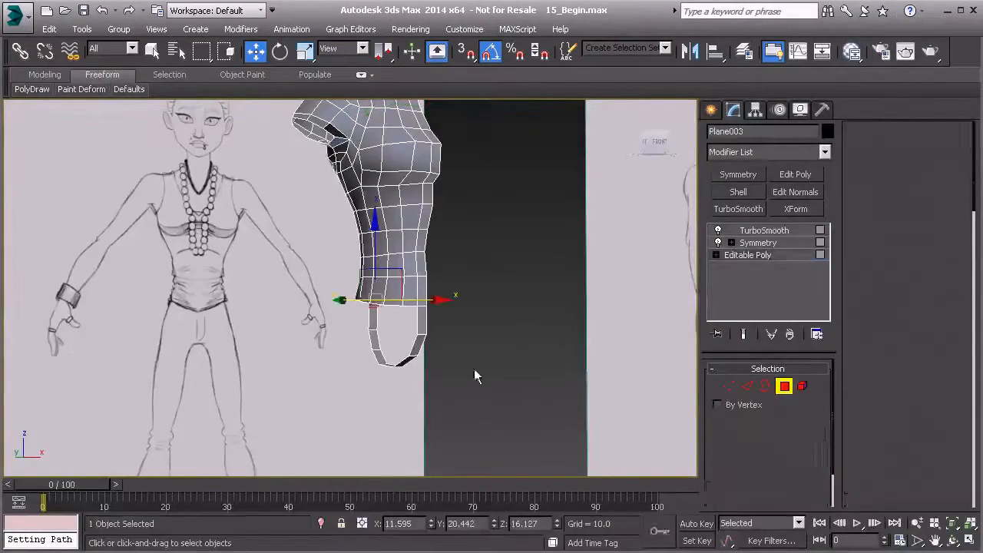
left_click_drag(350, 319, 516, 403)
middle_click_drag(507, 384, 437, 341, "alt")
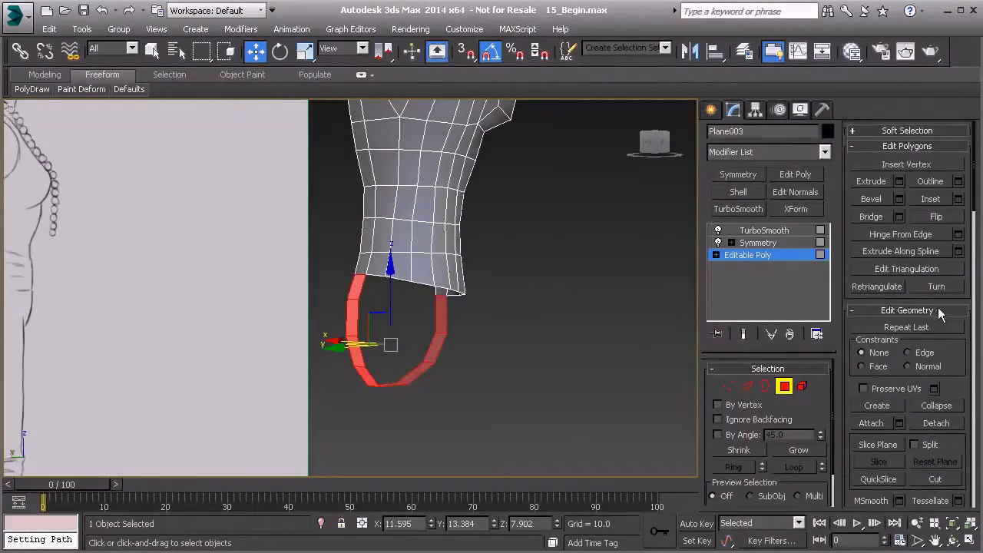
left_click(934, 423)
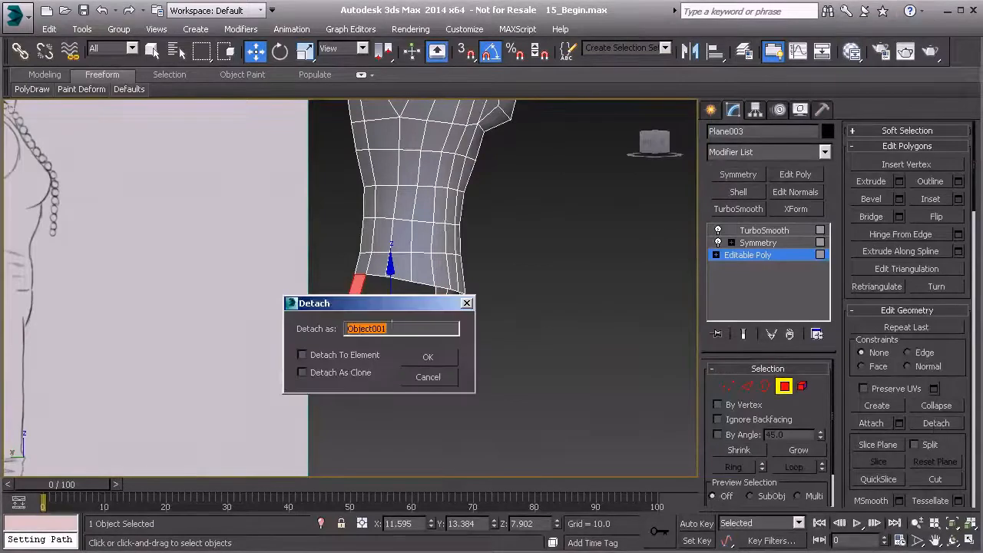
type("LowerBody")
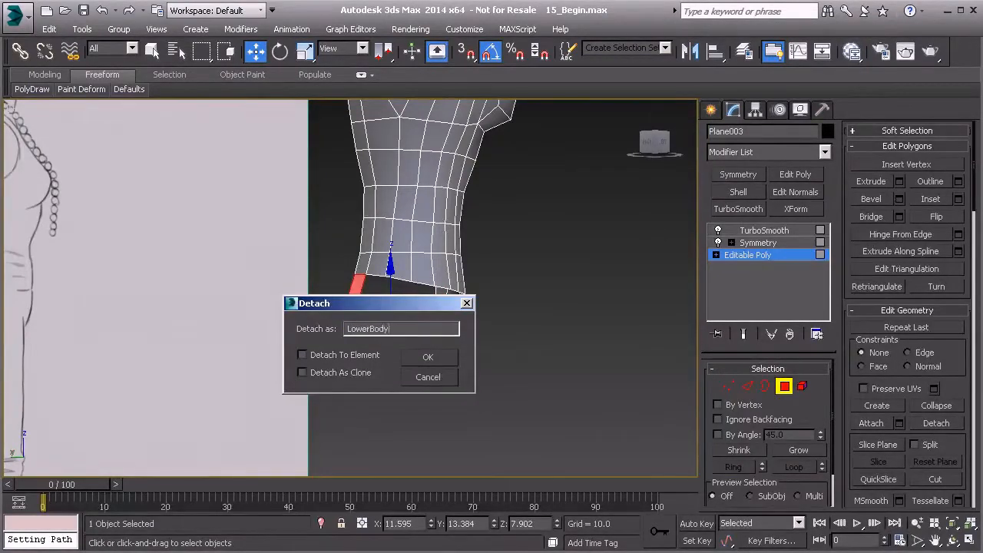
key("Return")
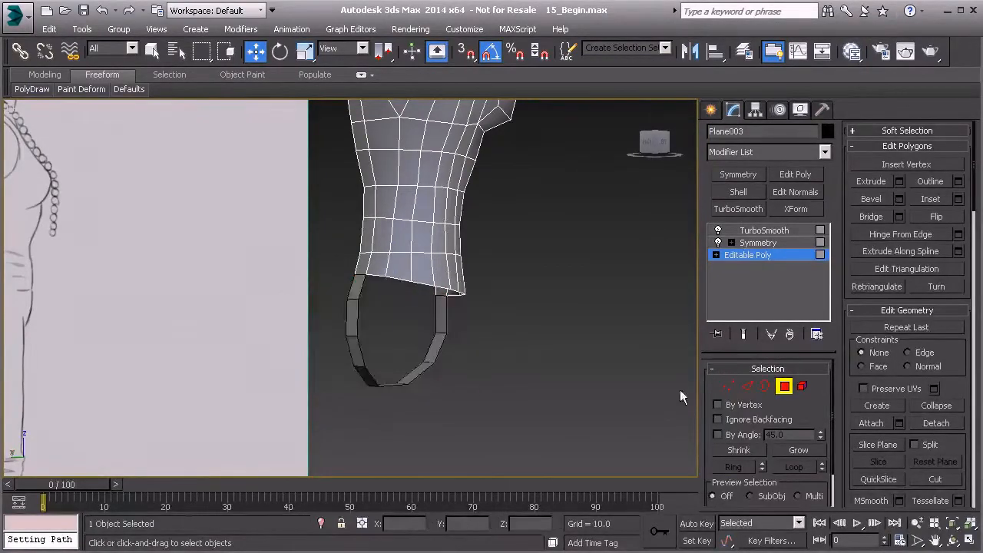
left_click(784, 386)
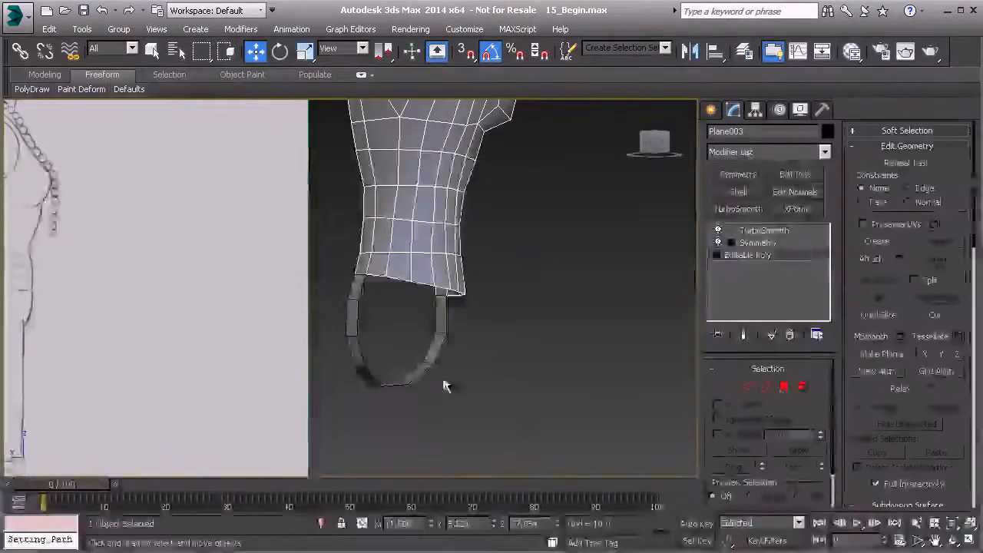
- In the front view, create an 8-sided cylinder about 6.1 in radius and 2.4 high over the upper thigh beside the strip
left_click(431, 354)
middle_click_drag(457, 359, 341, 340, "alt")
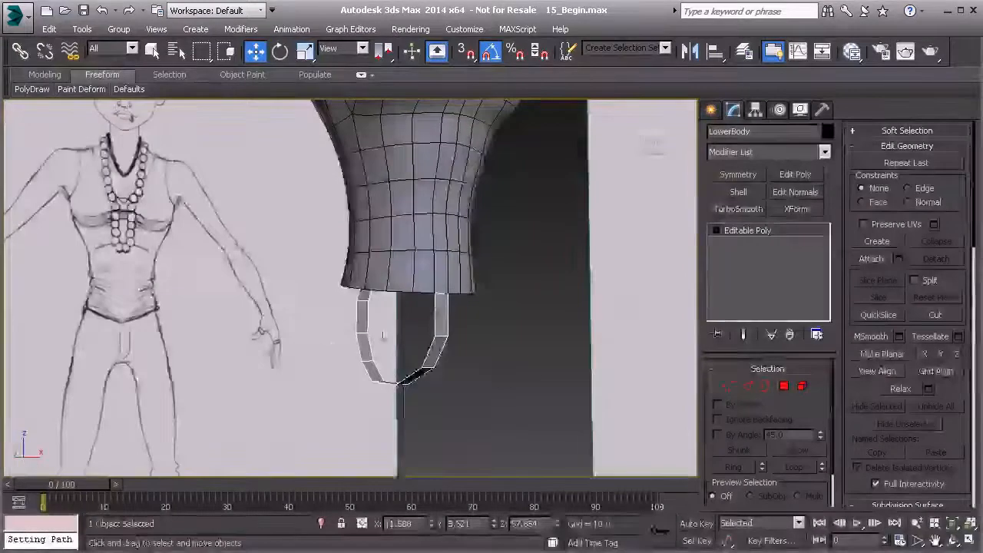
key("f")
scroll(397, 336, "up", 5)
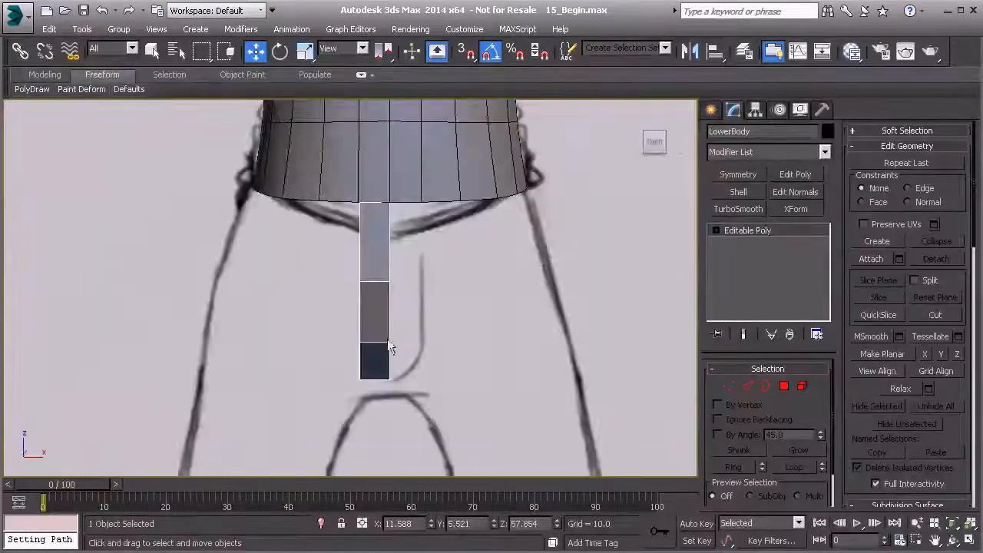
middle_click_drag(390, 347, 389, 349)
scroll(389, 349, "down", 2)
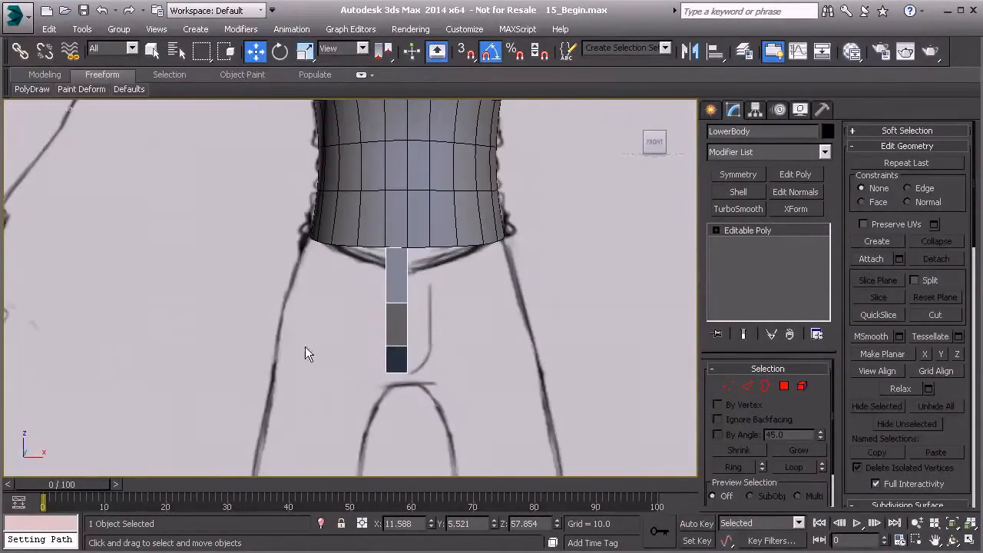
middle_click_drag(326, 386, 326, 372)
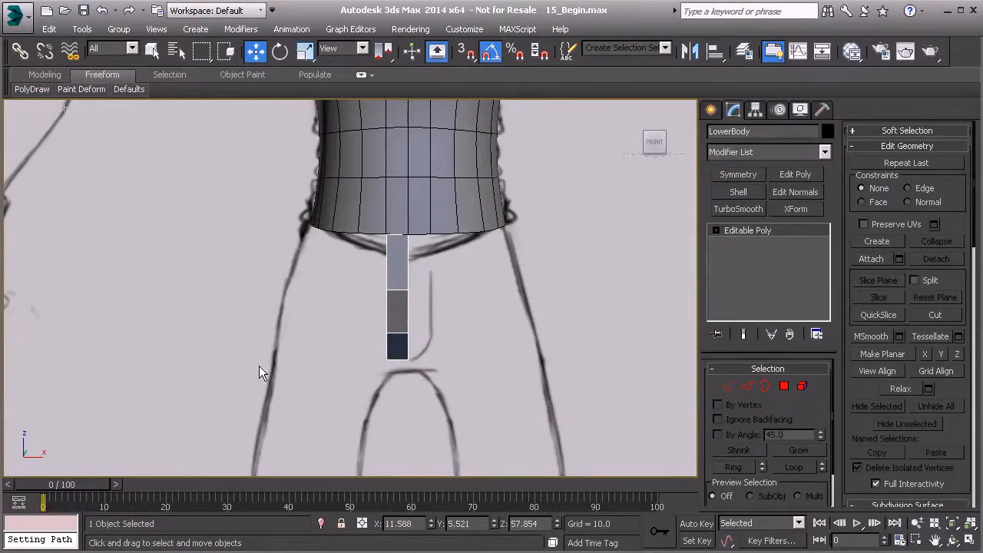
left_click(711, 110)
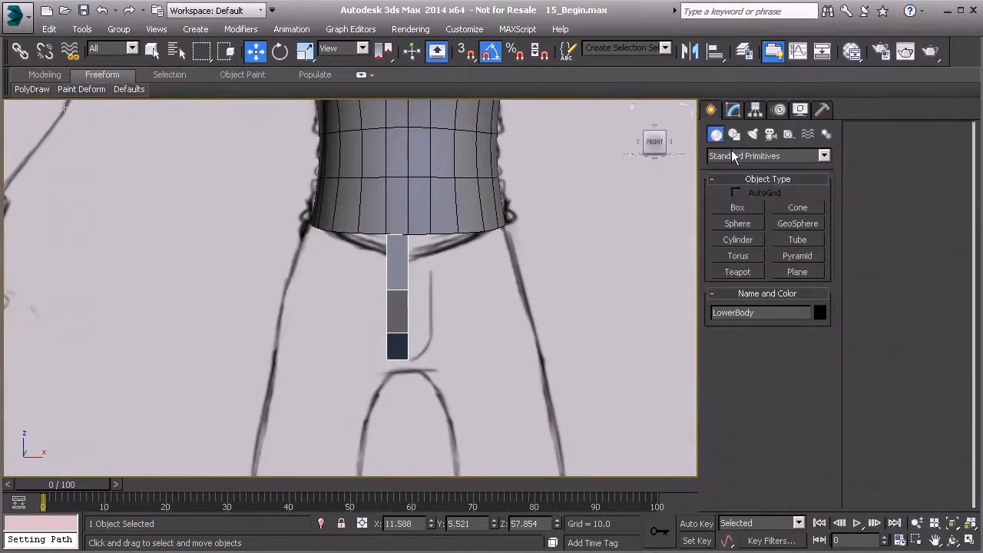
left_click(747, 241)
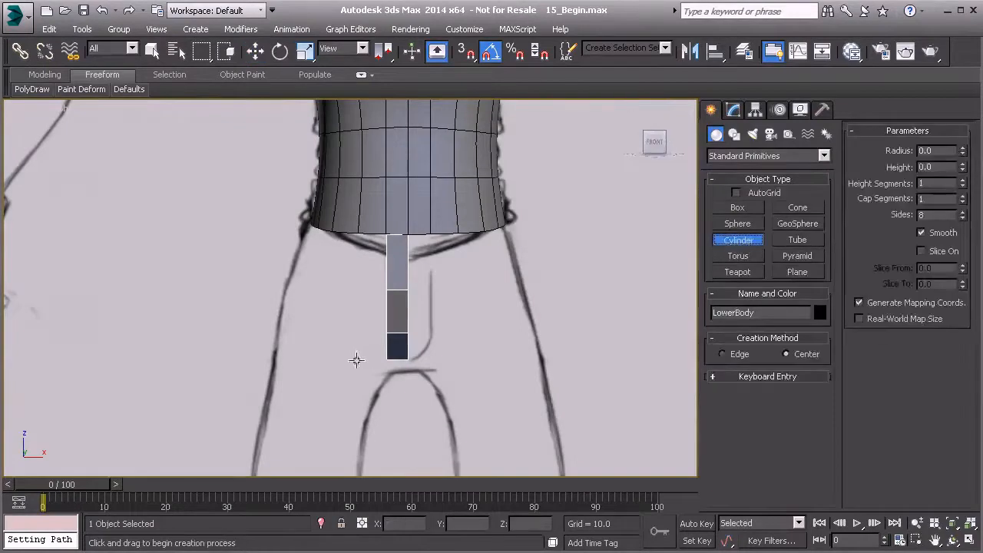
middle_click_drag(358, 358, 345, 338)
left_click_drag(331, 353, 332, 296)
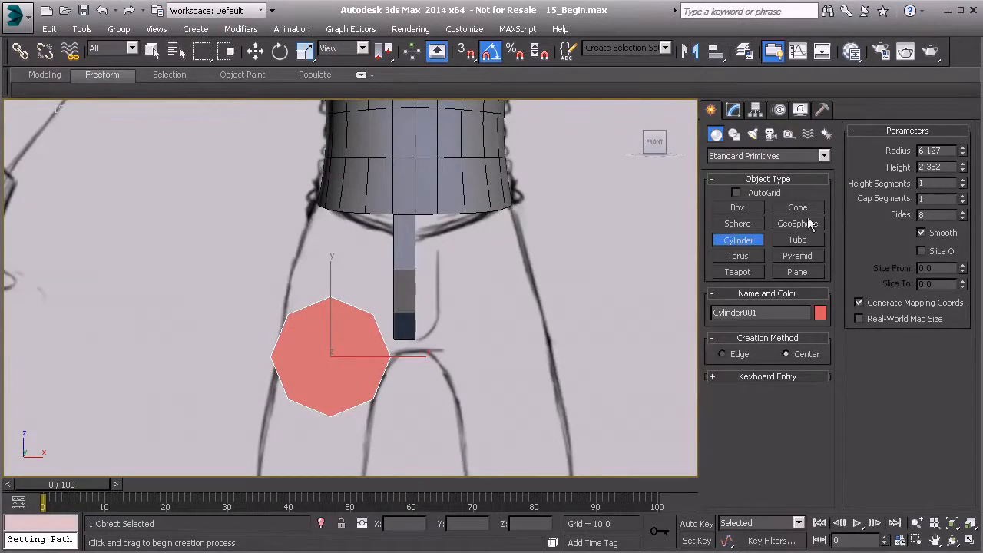
- Rotate the cylinder so it lies flat, and tilt it to sit across the sketched thigh
left_click(281, 53)
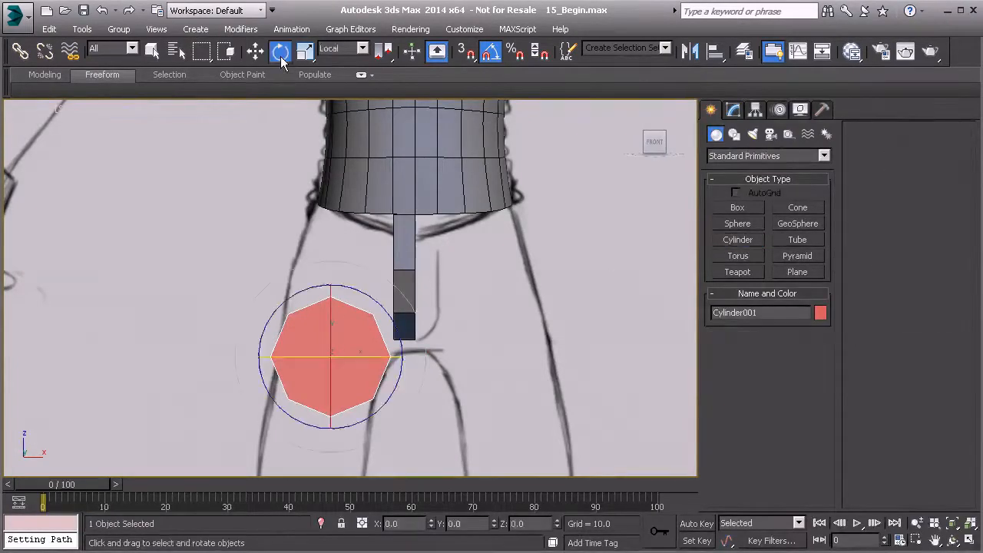
left_click_drag(328, 310, 332, 242)
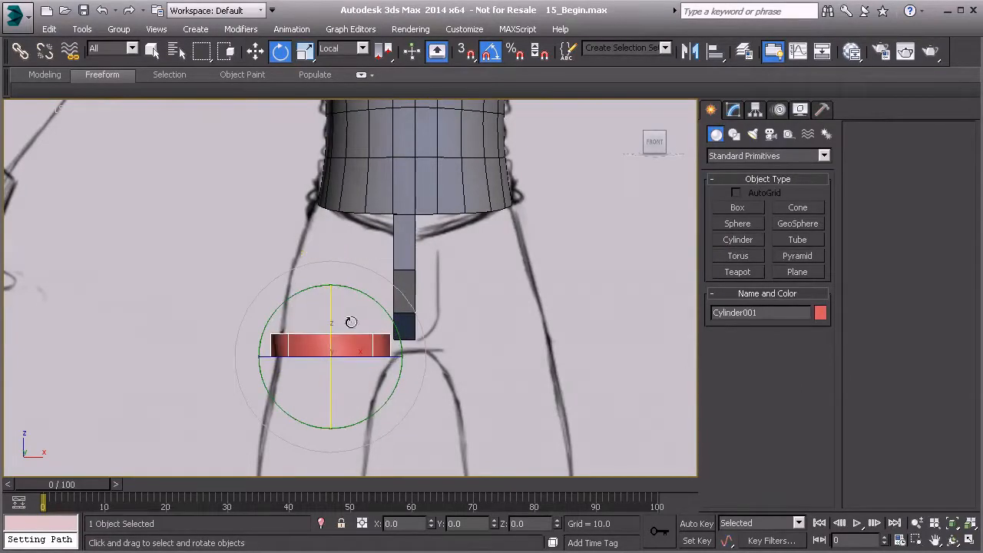
scroll(363, 310, "up", 3)
left_click_drag(358, 287, 328, 362)
- Move the cylinder onto the thigh in the front and left views, to about X 3.39, Y 10.26, Z -2.9
left_click(257, 57)
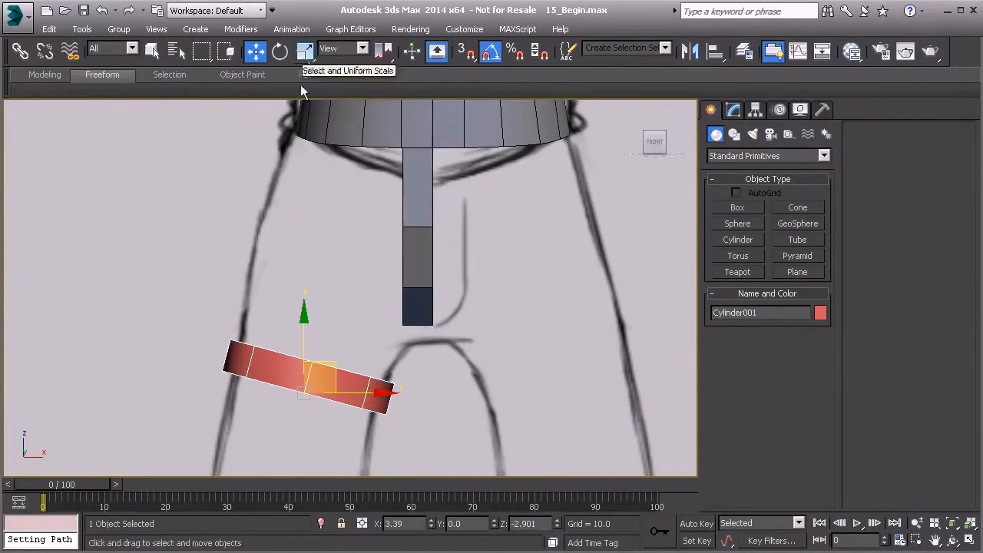
key("l")
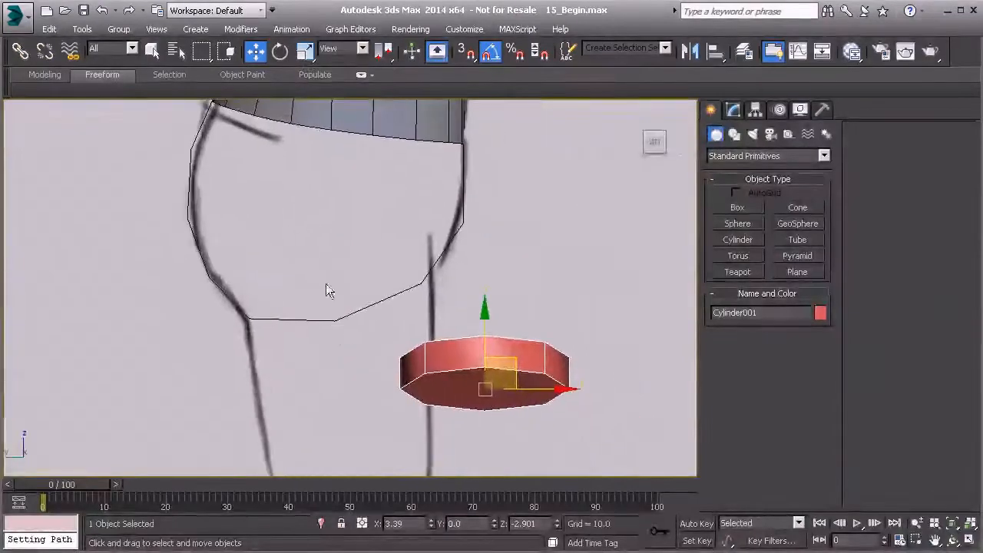
left_click_drag(557, 392, 410, 392)
key("f")
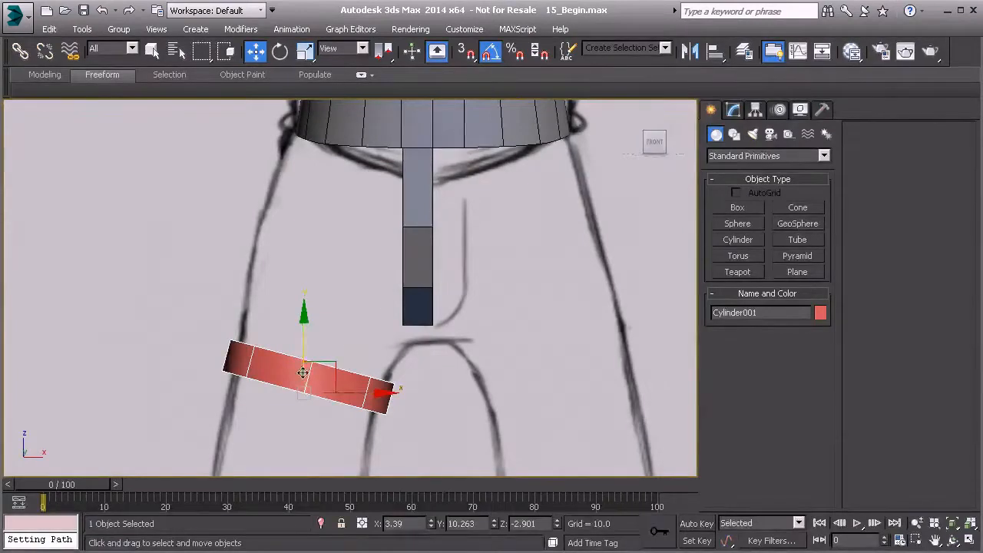
- Convert the cylinder to an editable poly and delete its upper and lower cap polygons
right_click(328, 369)
mouse_move(361, 512)
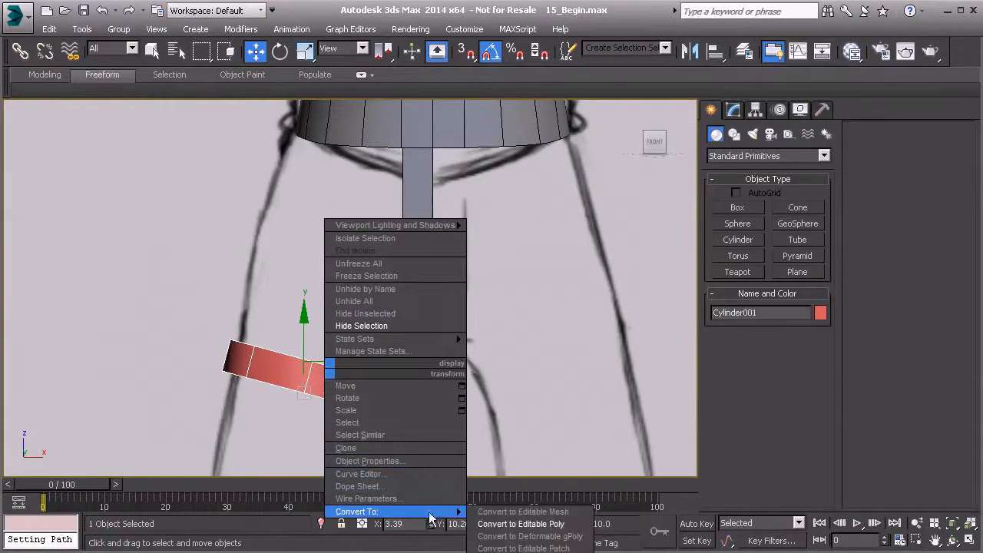
left_click(514, 523)
key("4")
middle_click_drag(393, 374, 362, 327, "alt")
left_click(332, 380)
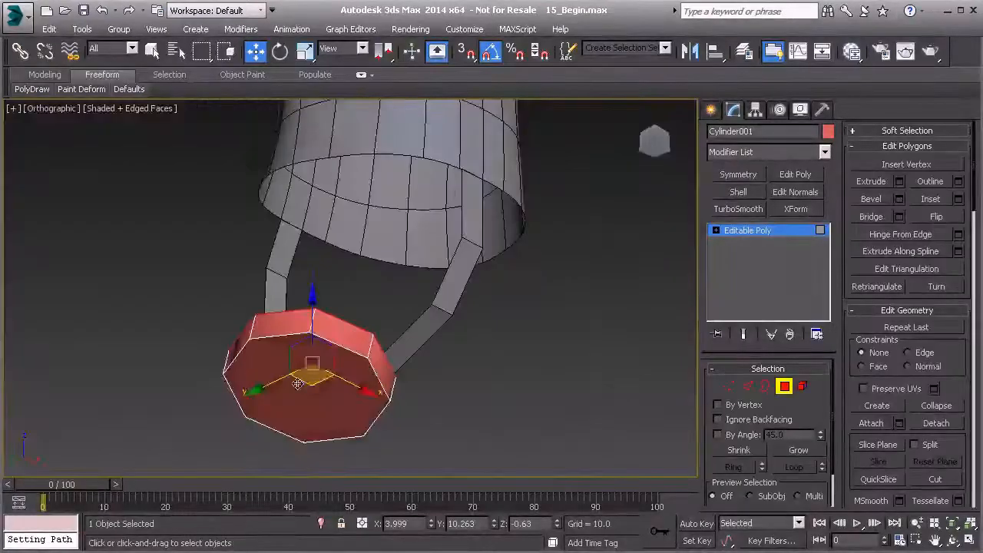
left_click(298, 383, "ctrl")
mouse_move(283, 397)
middle_mouse_down("alt")
mouse_move(259, 443)
mouse_move(273, 410)
mouse_move(301, 391)
middle_mouse_up("alt")
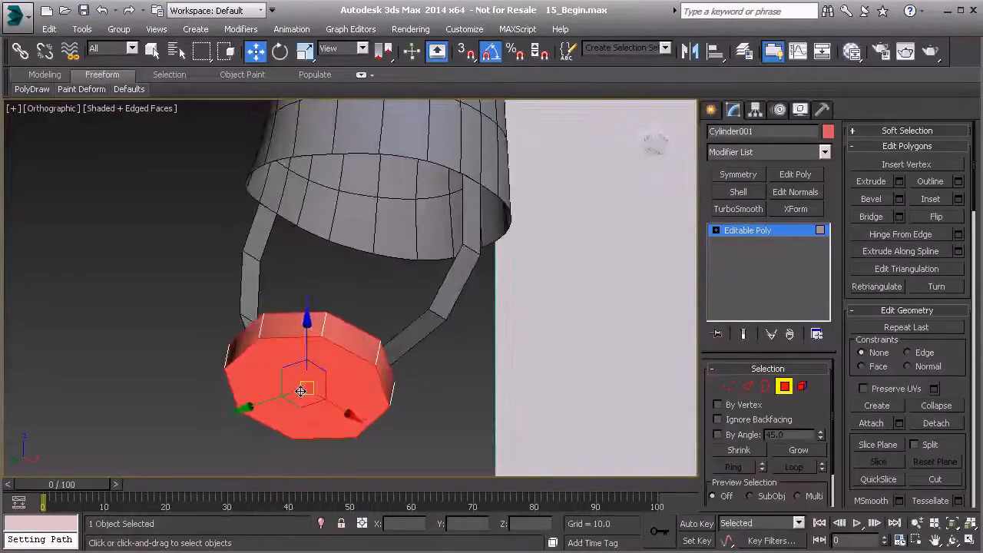
key("Delete")
left_click(784, 386)
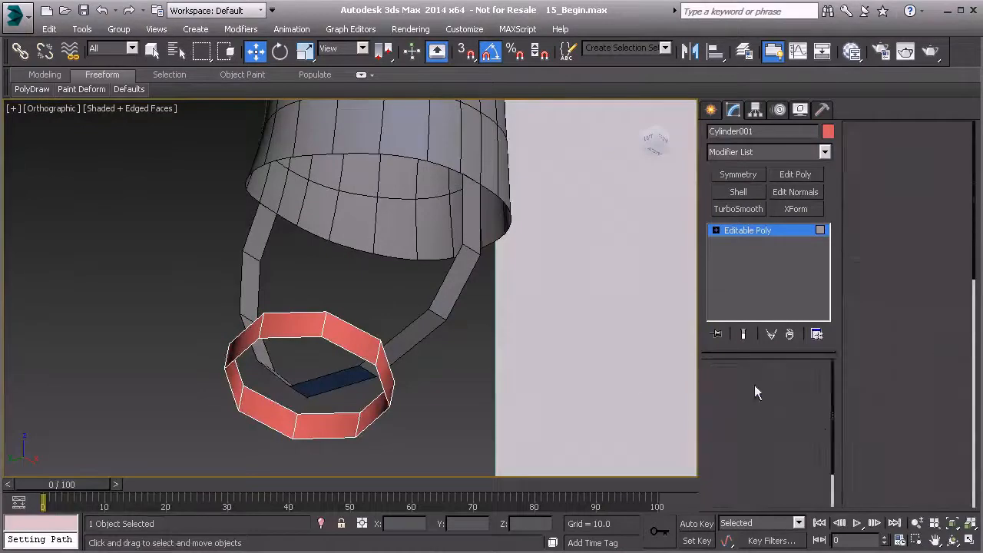
- Attach the open cylinder ring to the LowerBody strip
left_click(475, 280)
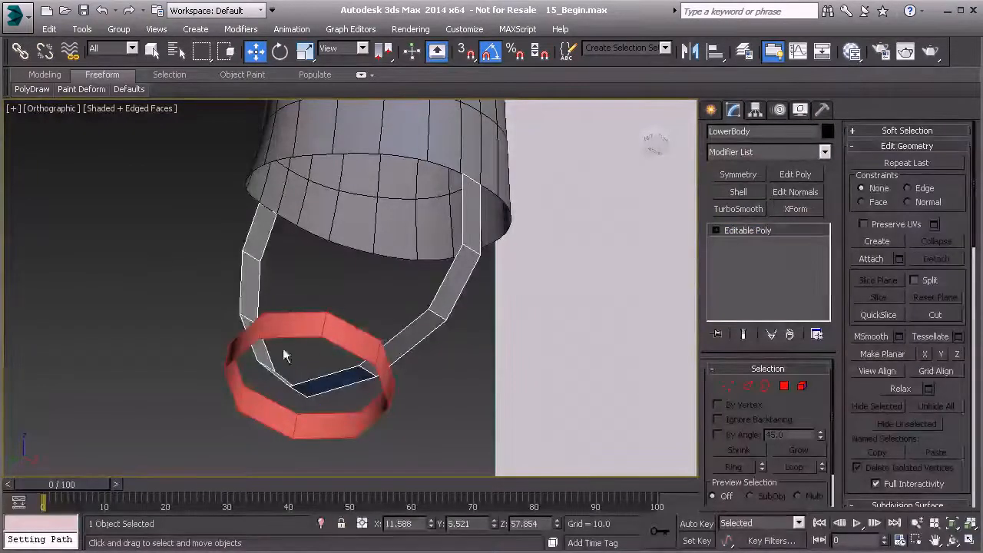
left_click(872, 258)
left_click(362, 347)
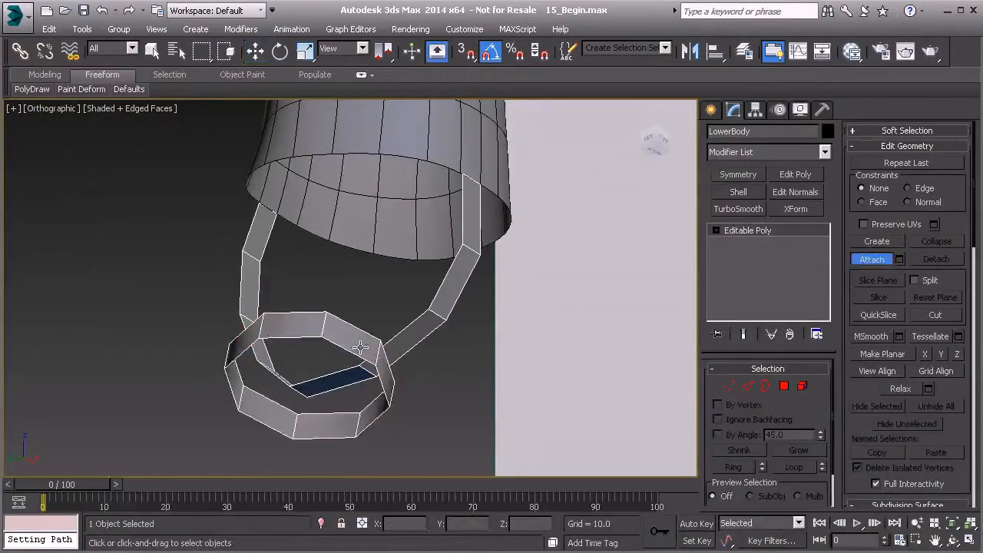
left_click(871, 260)
middle_click_drag(554, 298, 471, 268, "alt")
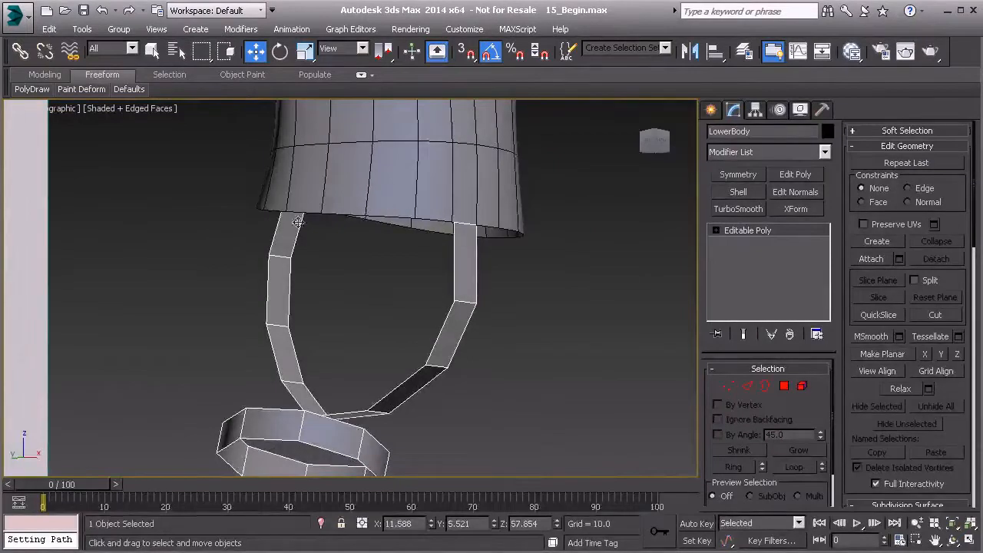
- Lower the cross edge beneath the strip's top front polygon along the sketched belly curve, to about Y 2.543, Z 7.683
left_click(740, 384)
left_click(458, 270)
key("l")
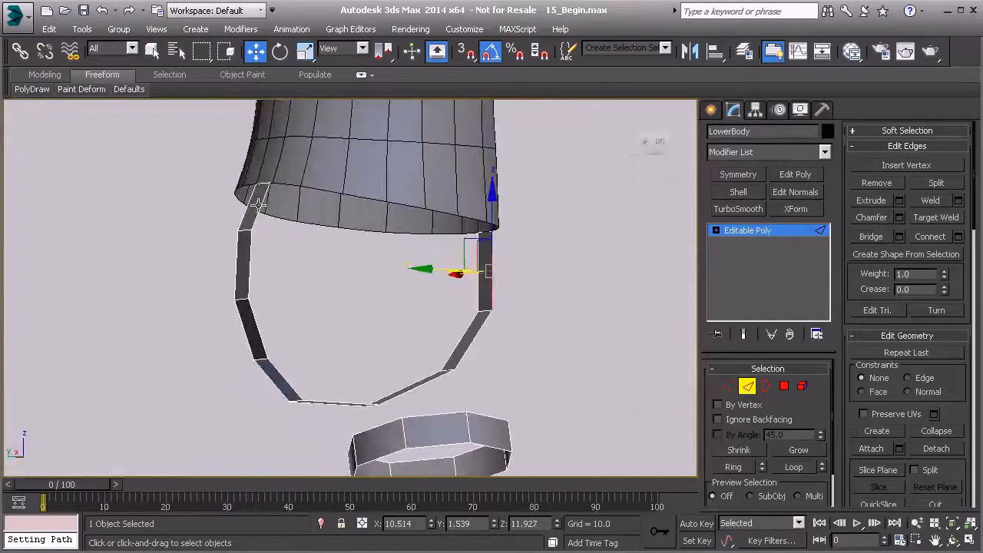
left_click(247, 211)
key("f")
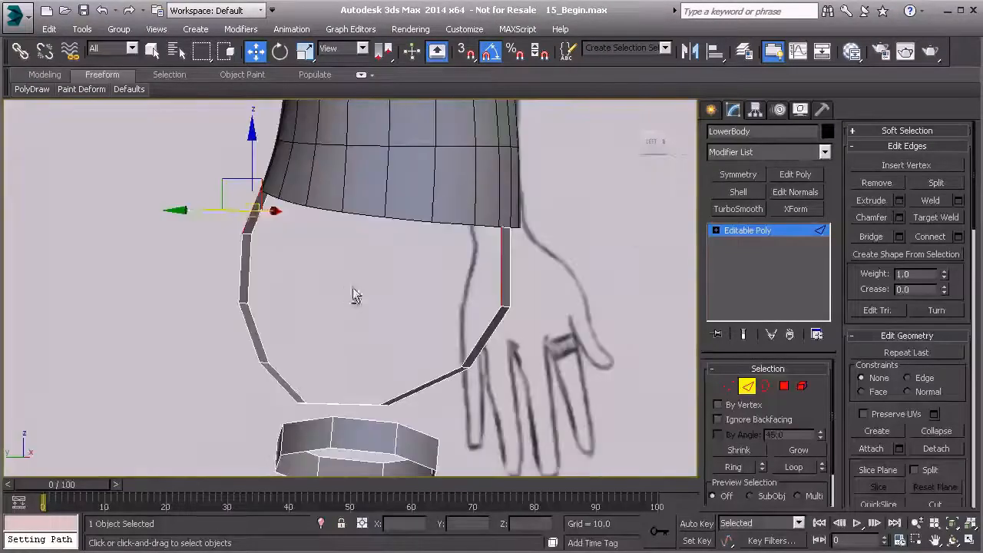
mouse_move(460, 276)
middle_mouse_down("alt")
mouse_move(431, 289)
mouse_move(355, 275)
middle_mouse_up("alt")
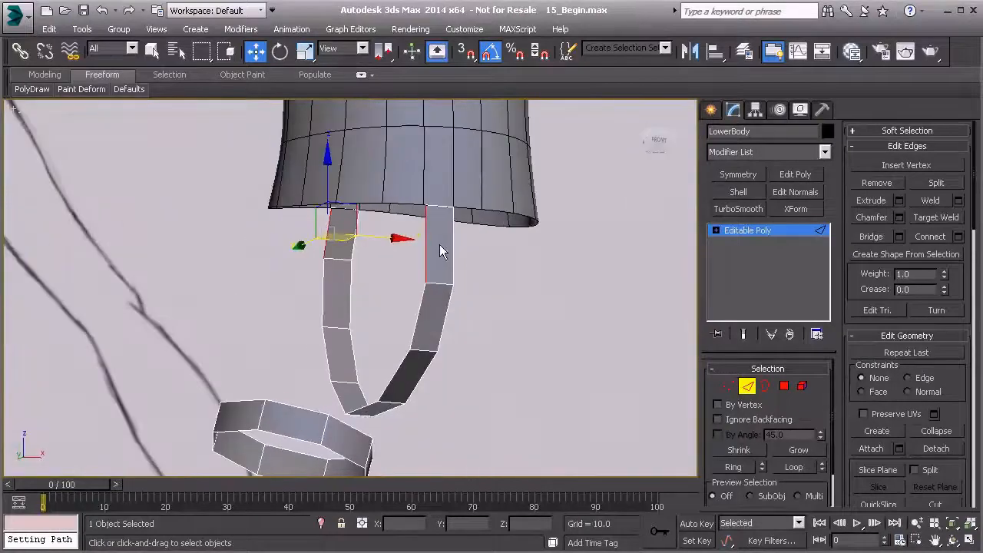
middle_click_drag(433, 258, 509, 302, "alt")
left_click(466, 300)
key("l")
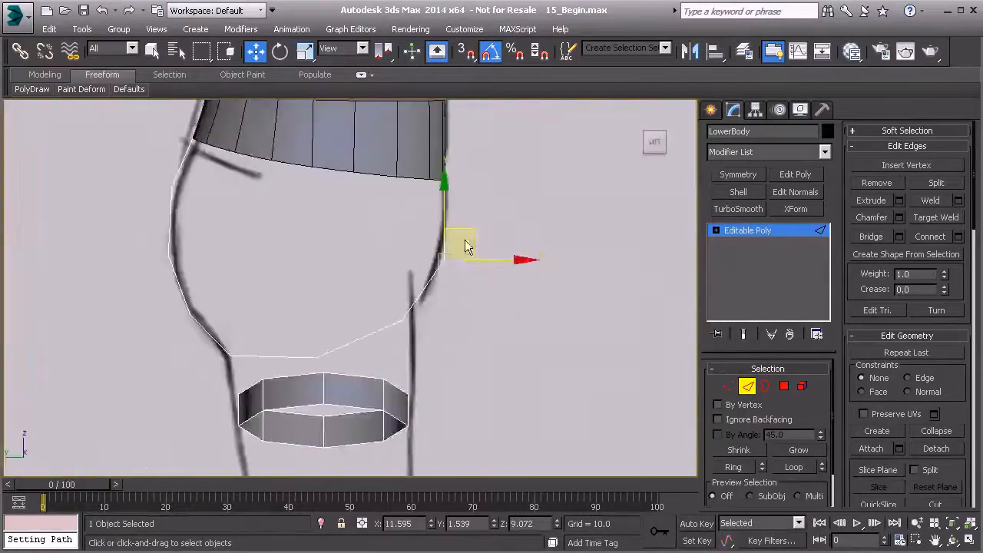
left_click_drag(457, 249, 456, 250)
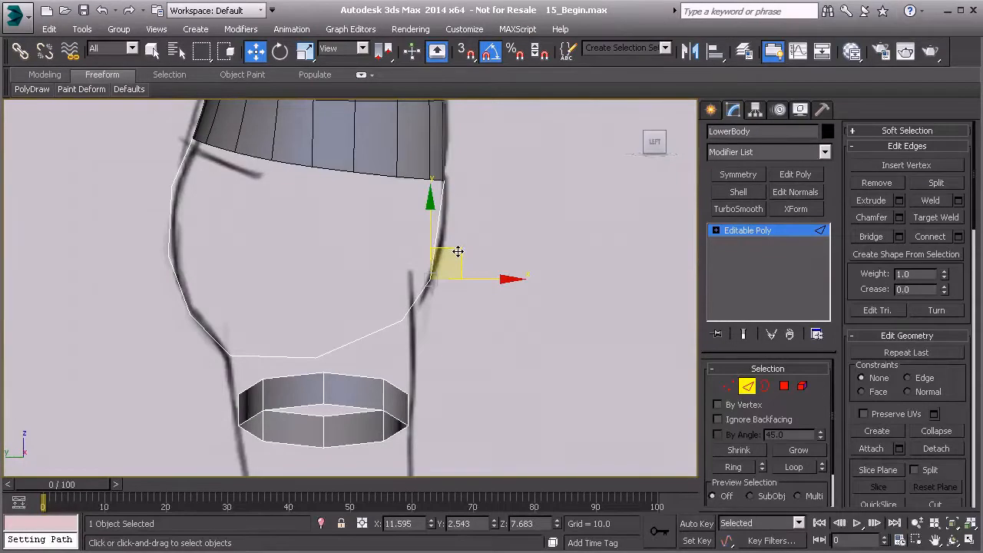
- Insert a Swift Loop edge across the long top polygon at the front of the strip
key("alt+1")
key("p")
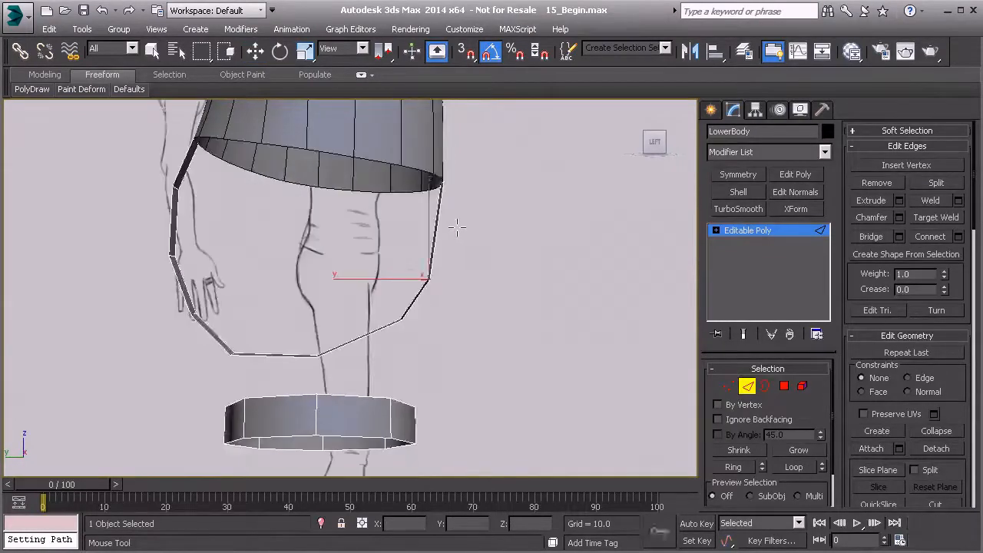
middle_click_drag(476, 228, 430, 250, "alt")
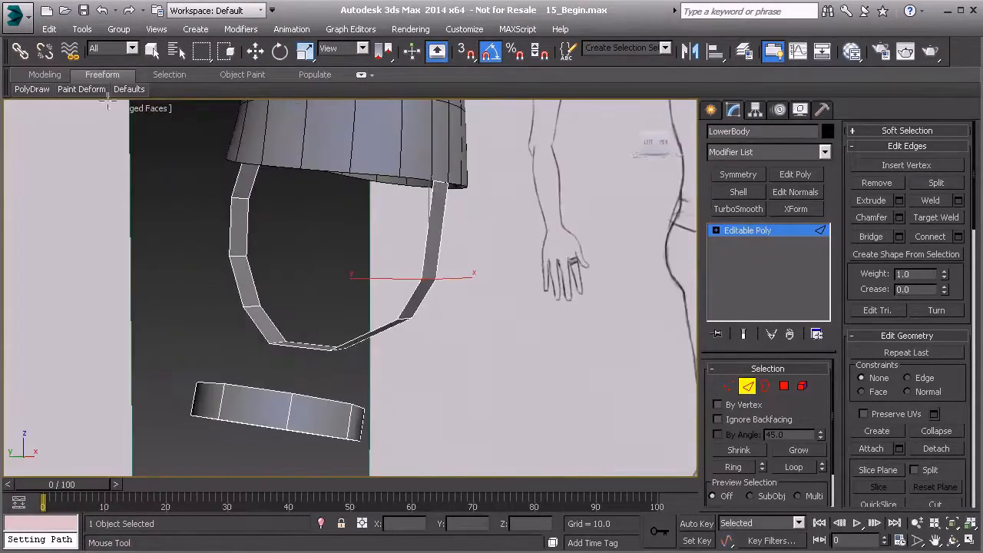
left_click(44, 75)
mouse_move(162, 89)
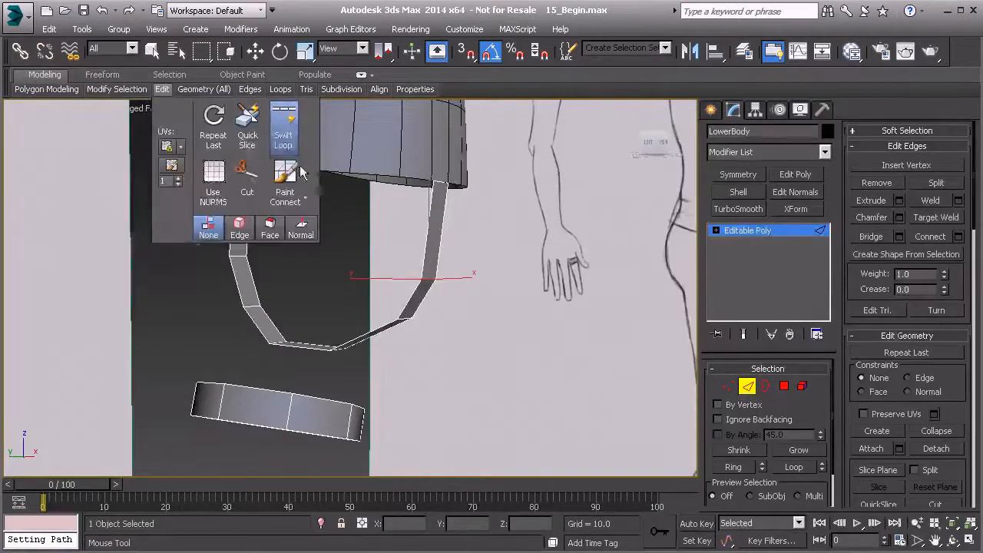
middle_click_drag(445, 254, 421, 239, "alt")
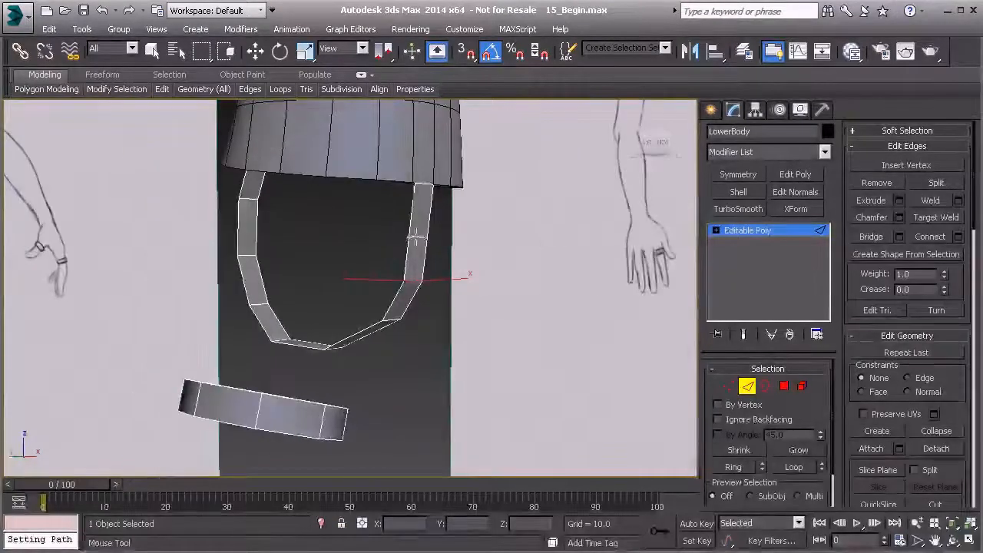
middle_click_drag(417, 230, 228, 195, "alt")
- Bridge the outer side edges of the strip's top front and back polygons with 2 segments
key("w")
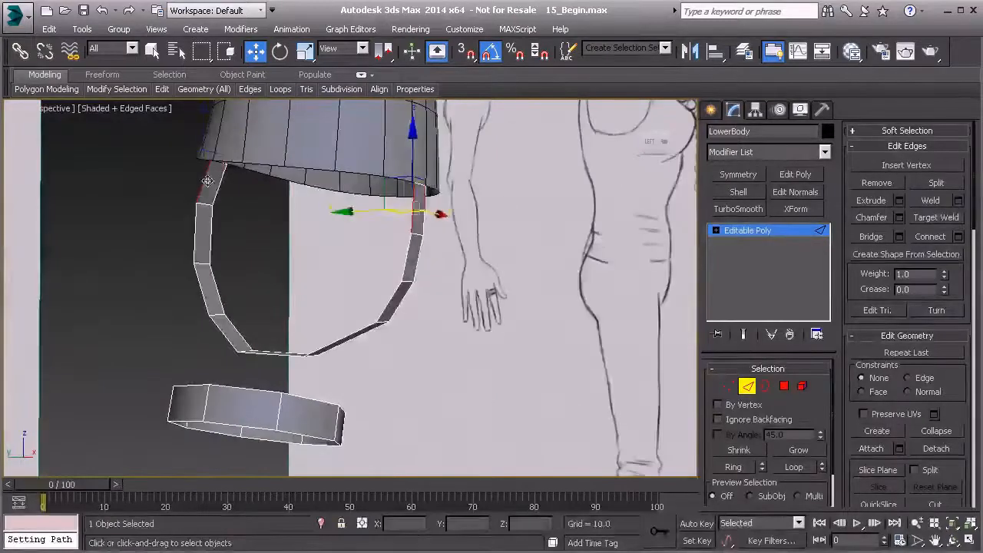
left_click(212, 179)
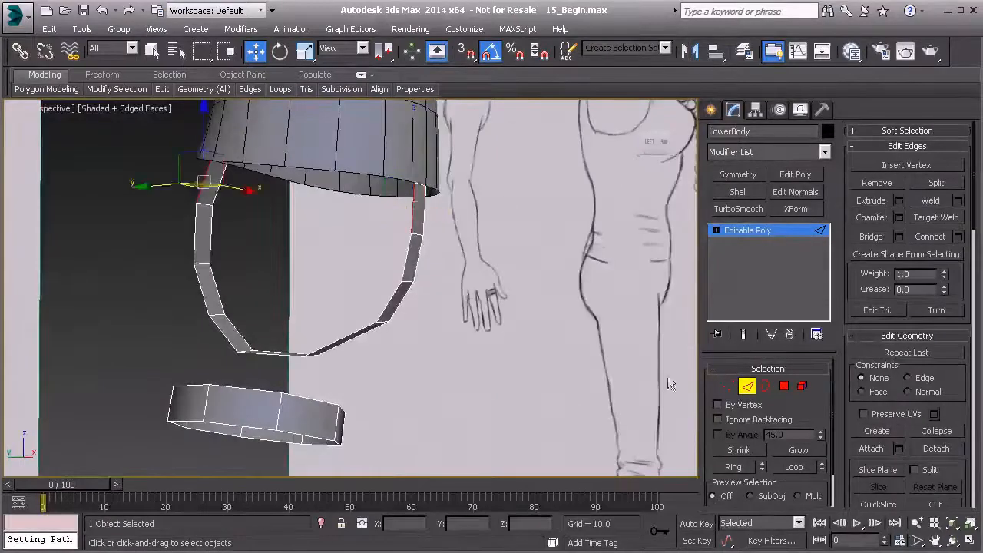
left_click(899, 236)
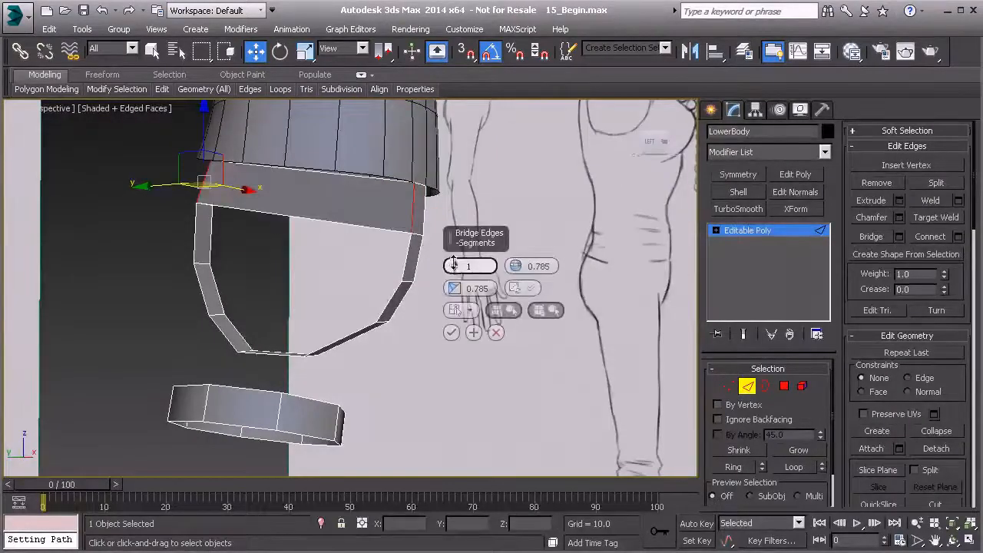
left_click_drag(453, 264, 453, 258)
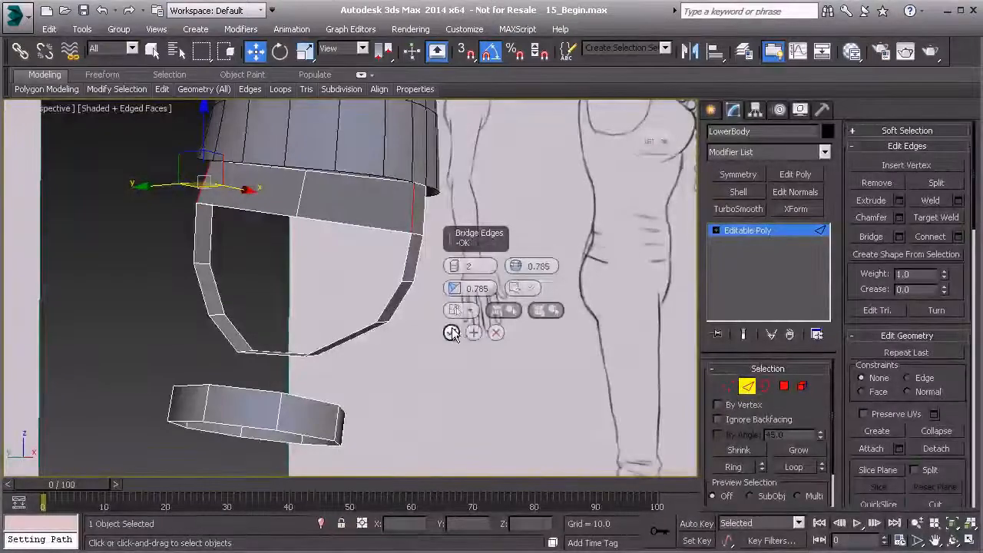
left_click(451, 332)
- Move the bridge's middle edge outward along X to the side of the hip, to about X 2.899
middle_click_drag(307, 231, 349, 222, "alt")
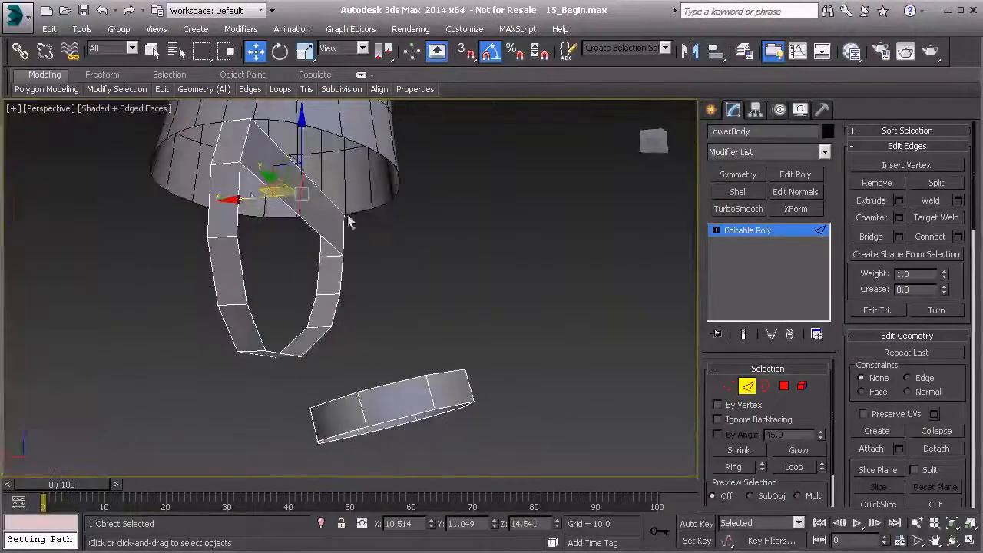
left_click_drag(247, 200, 374, 187)
mouse_move(374, 186)
middle_mouse_down("alt")
mouse_move(316, 202)
mouse_move(202, 202)
mouse_move(311, 215)
middle_mouse_up("alt")
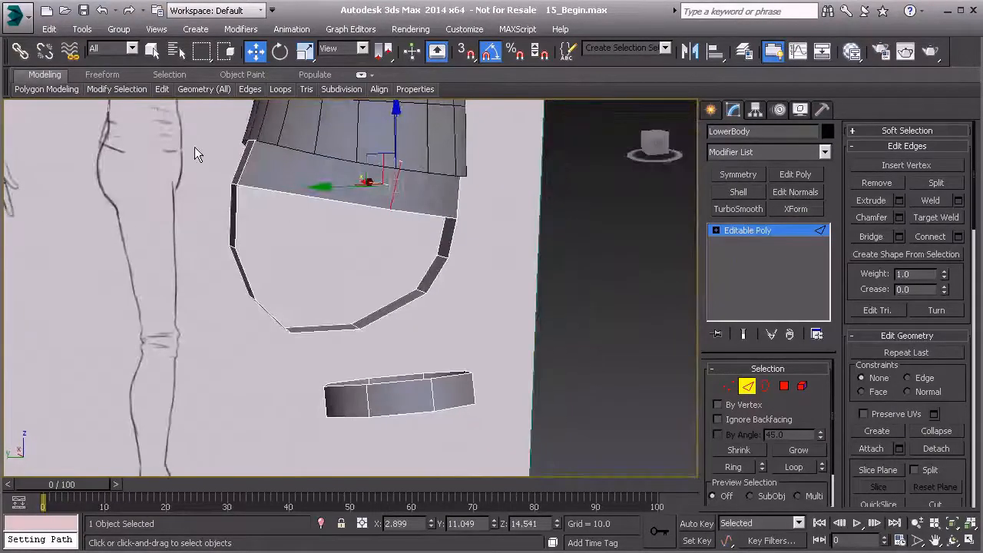
middle_click_drag(240, 172, 258, 181, "alt")
- Insert Swift Loop edges across the bridged hip band on both sides of its middle edge
left_click(459, 188)
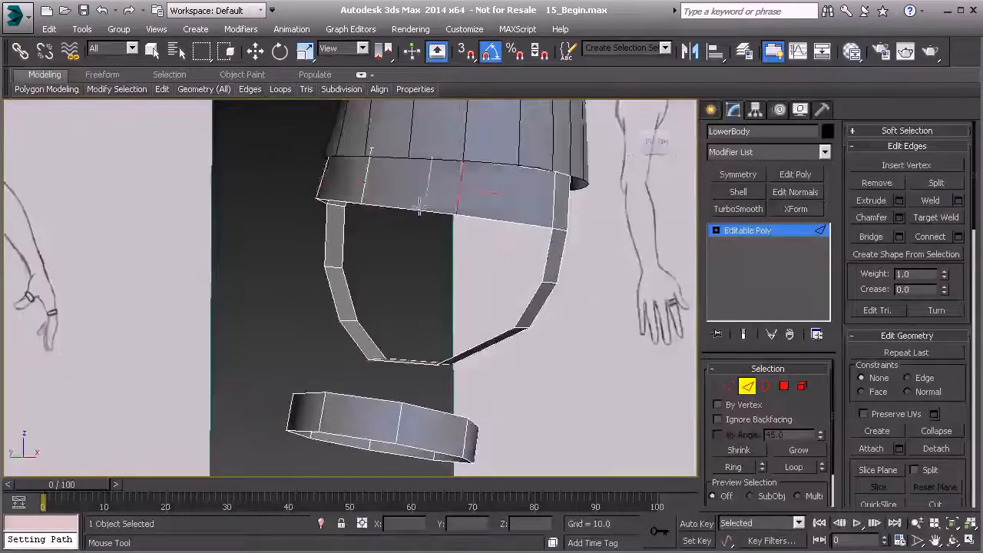
middle_click_drag(460, 187, 286, 139, "alt")
middle_click_drag(424, 177, 323, 188, "alt")
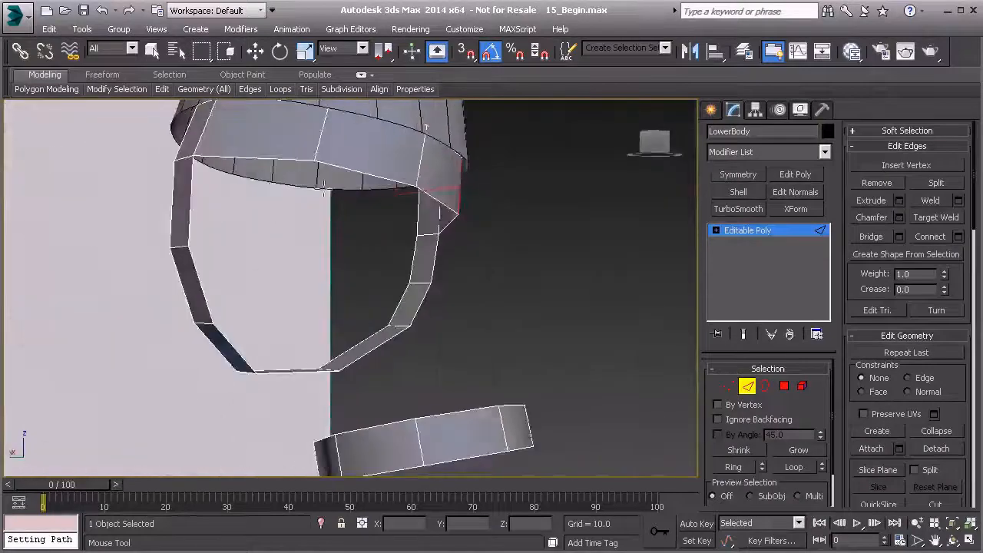
left_click(258, 144)
middle_click_drag(347, 154, 454, 161, "alt")
middle_click_drag(449, 164, 452, 195, "alt")
mouse_move(328, 140)
middle_mouse_down("alt")
mouse_move(350, 150)
mouse_move(328, 158)
middle_mouse_up("alt")
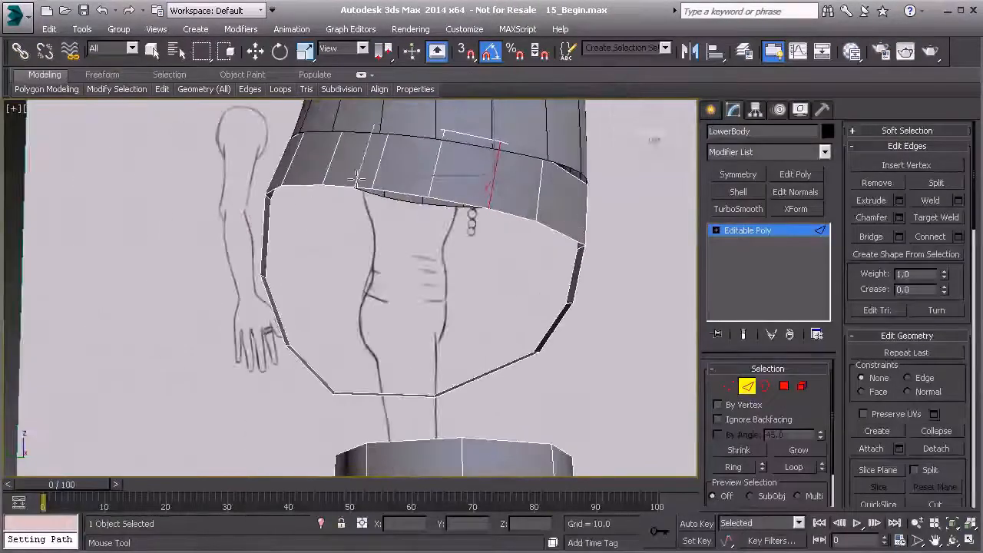
- Try to reposition the newly inserted hip band edges to round out the hip
mouse_move(516, 190)
middle_mouse_down("alt")
mouse_move(595, 234)
mouse_move(478, 193)
mouse_move(441, 194)
mouse_move(601, 212)
mouse_move(518, 206)
mouse_move(487, 187)
mouse_move(494, 161)
middle_mouse_up("alt")
key("w")
left_click(492, 157)
mouse_move(644, 299)
middle_mouse_down("alt")
mouse_move(511, 303)
mouse_move(366, 209)
middle_mouse_up("alt")
left_click_drag(366, 209, 328, 179)
middle_click_drag(318, 188, 394, 215, "alt")
middle_click_drag(479, 233, 404, 234, "alt")
- Undo the trial edge edits on the hip band
key("ctrl+z")
key("ctrl+z")
key("ctrl+z")
key("ctrl+z")
key("ctrl+z")
key("ctrl+z")
- With the Edge constraint active, slide the front and middle edges of the hip band along Y to space them
mouse_move(509, 301)
middle_mouse_down("alt")
mouse_move(476, 334)
mouse_move(430, 294)
mouse_move(430, 284)
mouse_move(468, 282)
mouse_move(459, 276)
middle_mouse_up("alt")
left_click(562, 265)
mouse_move(560, 265)
middle_mouse_down("alt")
mouse_move(515, 254)
mouse_move(706, 317)
middle_mouse_up("alt")
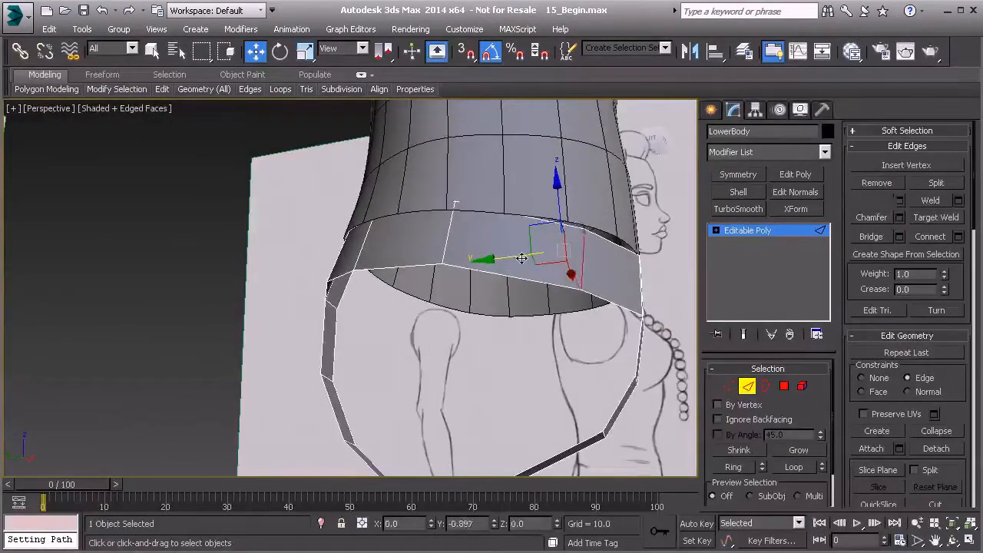
left_click_drag(522, 258, 522, 258)
middle_click_drag(509, 238, 472, 268, "alt")
left_click(446, 259)
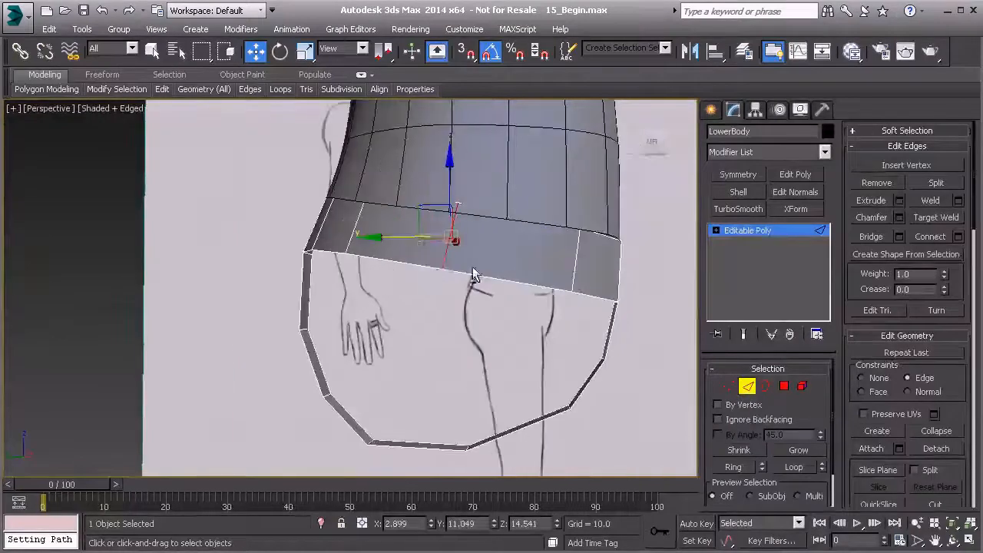
left_click_drag(459, 248, 459, 248)
- Slide the rear edges of the hip band along Y to even out their spacing under the torso
middle_click_drag(439, 267, 455, 242, "alt")
middle_click_drag(354, 228, 212, 186, "alt")
left_click(316, 216)
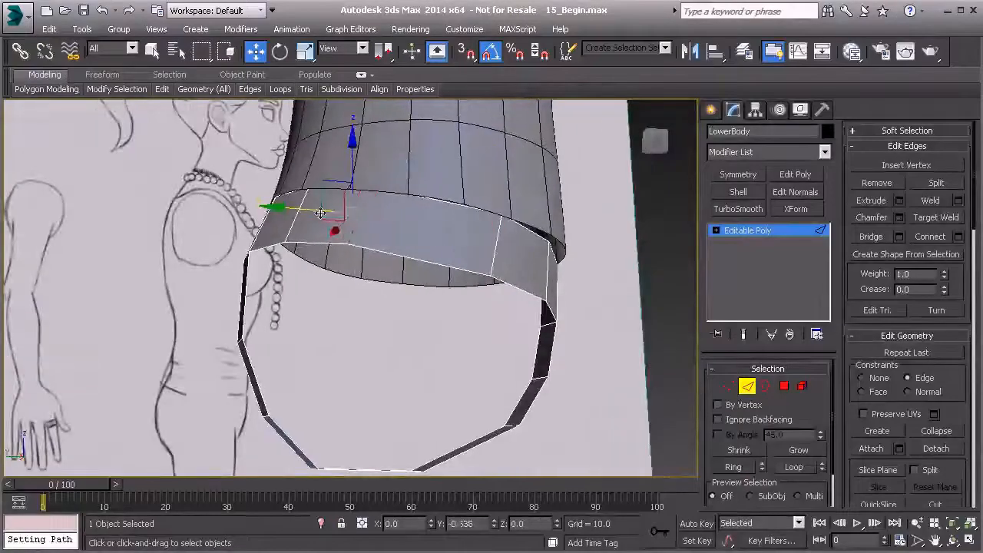
left_click_drag(329, 215, 329, 217)
middle_click_drag(329, 221, 320, 226, "alt")
left_click(296, 213)
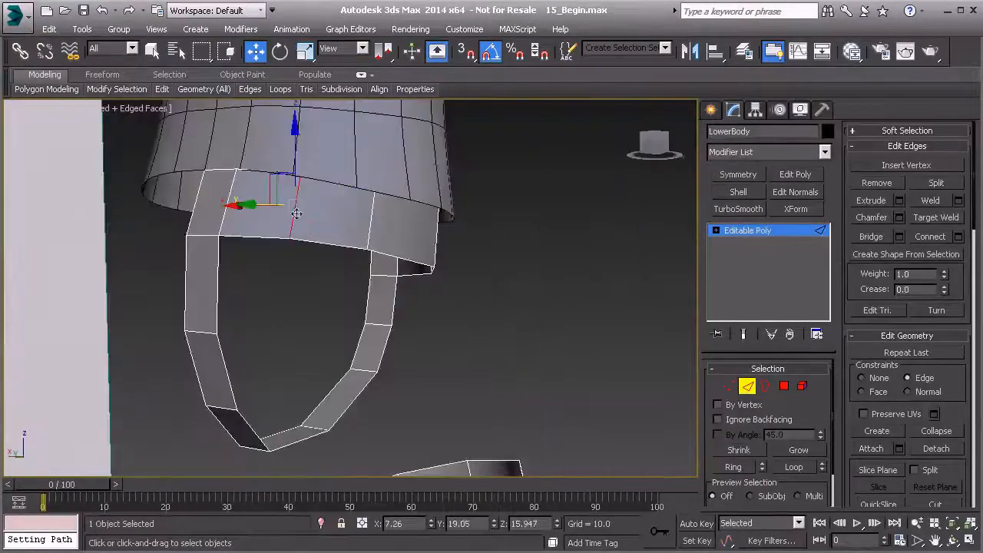
mouse_move(261, 207)
middle_mouse_down("alt")
mouse_move(357, 226)
mouse_move(382, 219)
middle_mouse_up("alt")
left_click(356, 209)
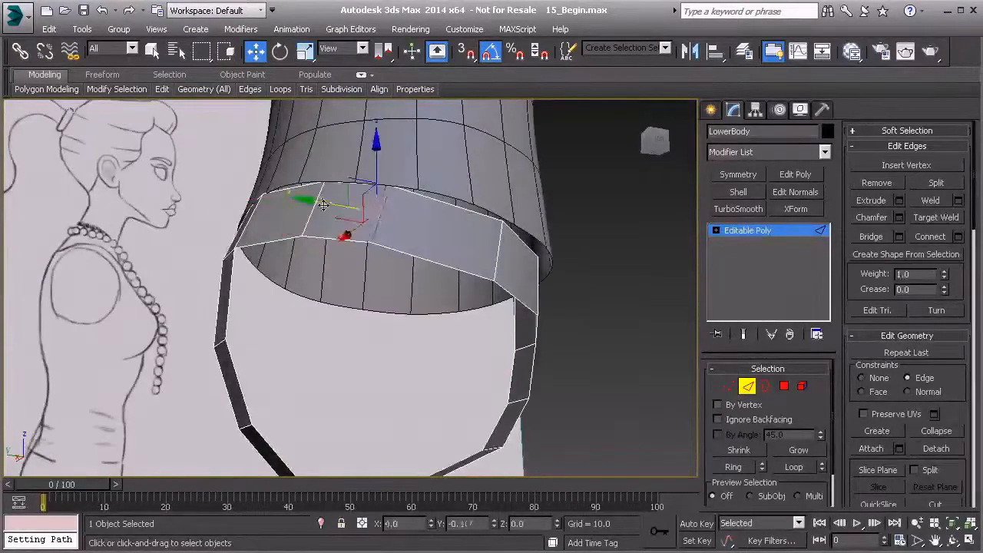
middle_click_drag(323, 204, 457, 189, "alt")
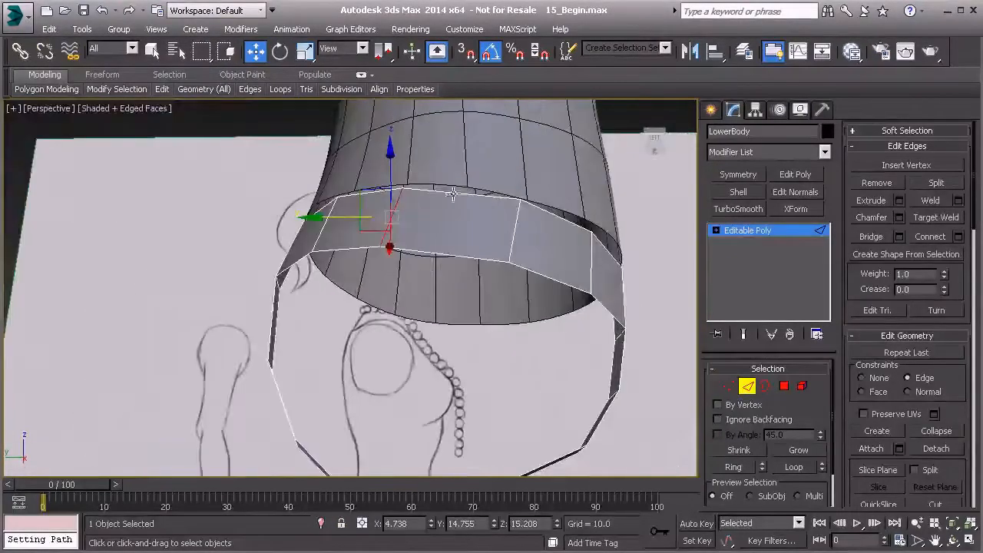
- Insert another Swift Loop edge across the wide polygon at the side of the hip band
key("alt+1")
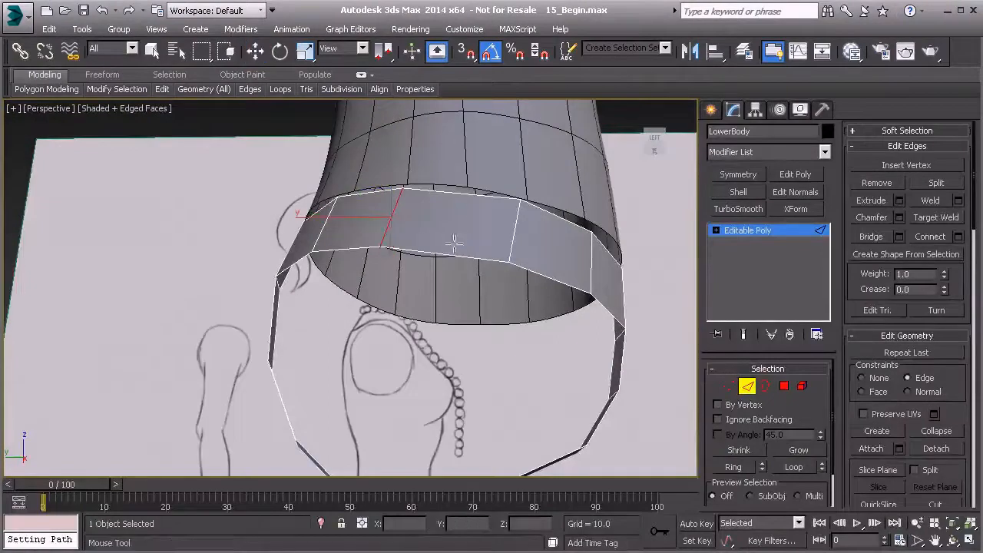
left_click(453, 221)
mouse_move(454, 221)
middle_mouse_down("alt")
mouse_move(507, 253)
mouse_move(606, 223)
mouse_move(456, 227)
middle_mouse_up("alt")
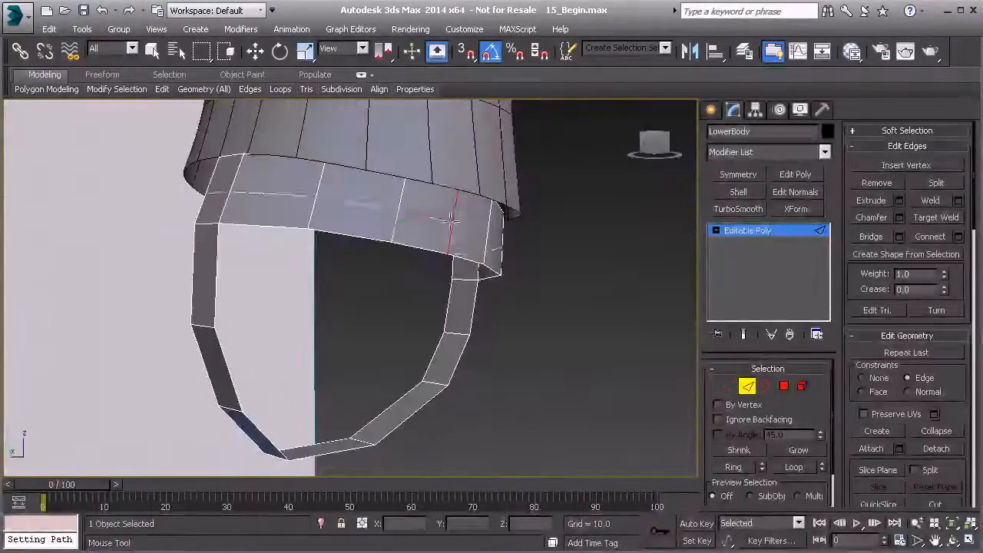
- Move the side and rear edges of the hip band outward along X to round it under the torso's hem
key("w")
middle_click_drag(355, 185, 470, 196, "alt")
left_click_drag(380, 228, 501, 246)
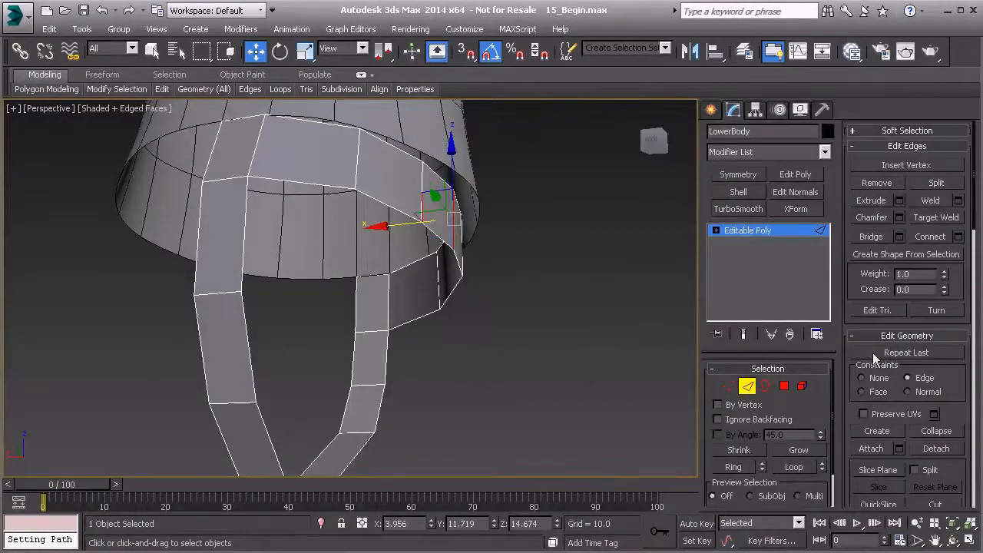
left_click_drag(398, 224, 424, 222)
left_click(421, 196)
mouse_move(420, 196)
middle_mouse_down("alt")
mouse_move(462, 231)
mouse_move(556, 211)
mouse_move(500, 204)
mouse_move(520, 248)
middle_mouse_up("alt")
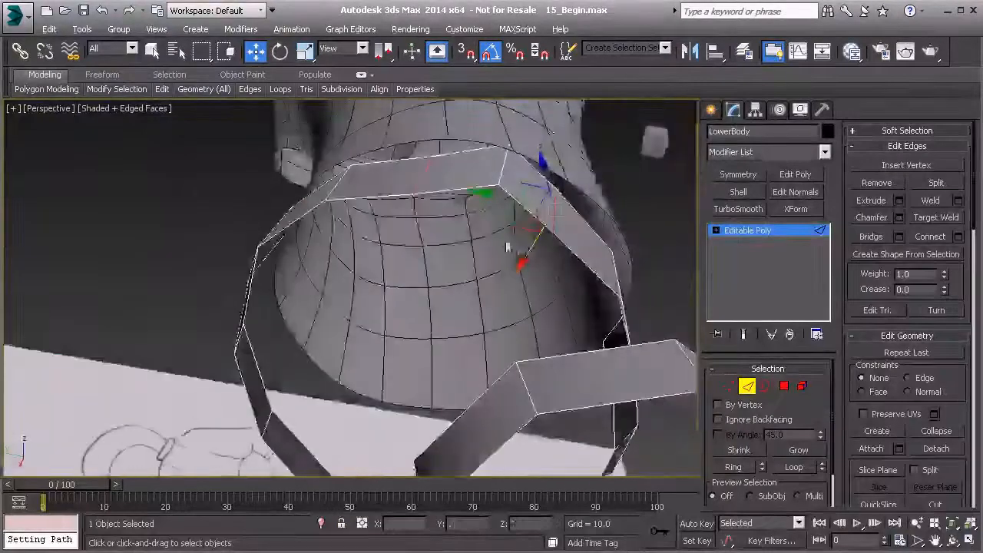
left_click_drag(526, 254, 541, 236)
- Move the front edge of the hip band outward along X to follow the torso's lower opening
middle_click_drag(298, 158, 416, 260, "alt")
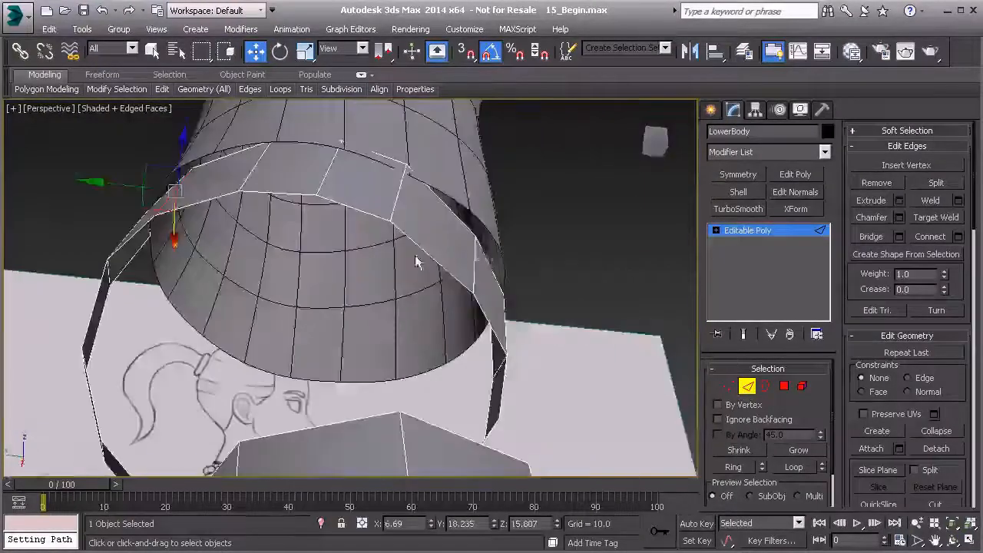
left_click_drag(457, 302, 465, 293)
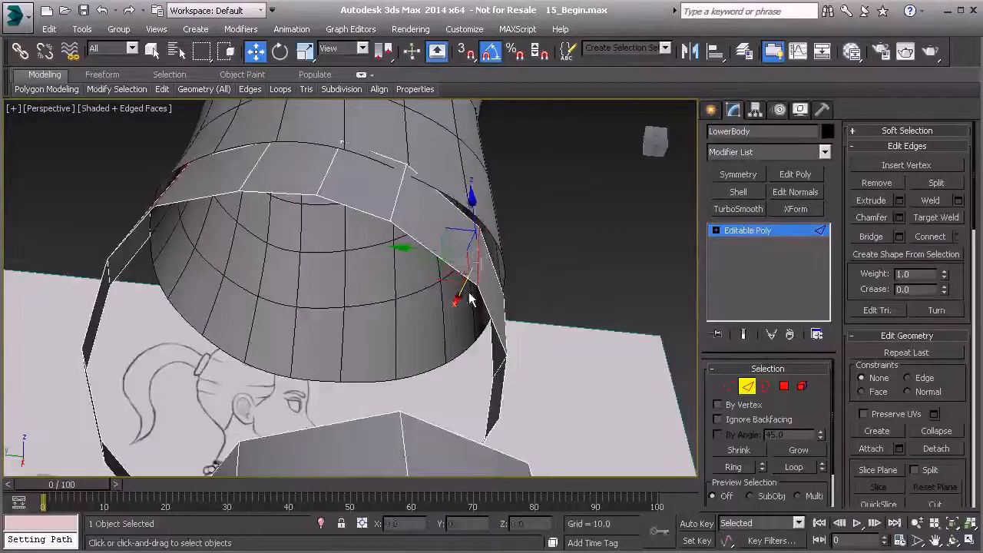
middle_click_drag(470, 297, 426, 278, "alt")
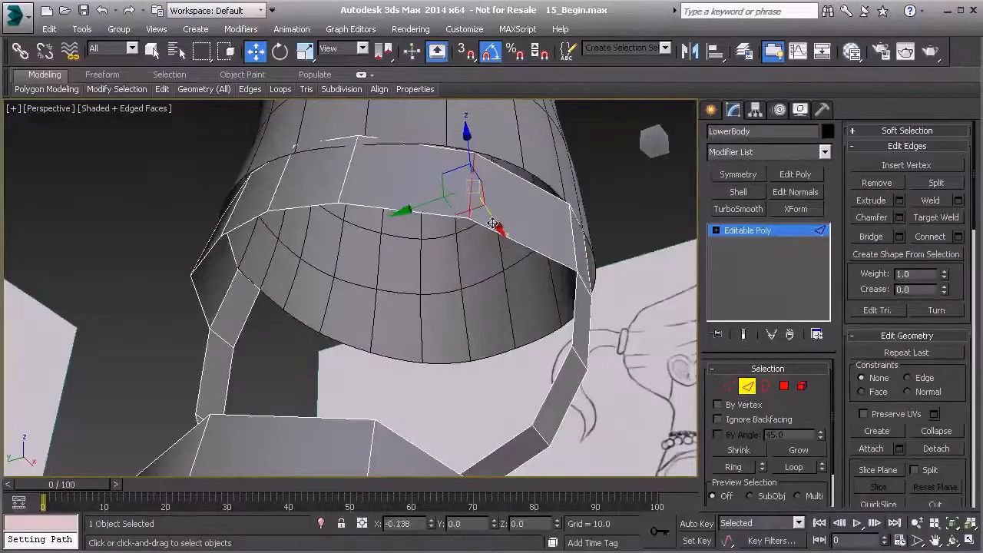
mouse_move(492, 230)
middle_mouse_down("alt")
mouse_move(494, 261)
mouse_move(420, 267)
mouse_move(407, 291)
mouse_move(525, 186)
mouse_move(511, 176)
mouse_move(578, 115)
middle_mouse_up("alt")
mouse_move(470, 234)
middle_mouse_down("alt")
mouse_move(519, 235)
mouse_move(440, 336)
mouse_move(498, 327)
mouse_move(449, 328)
middle_mouse_up("alt")
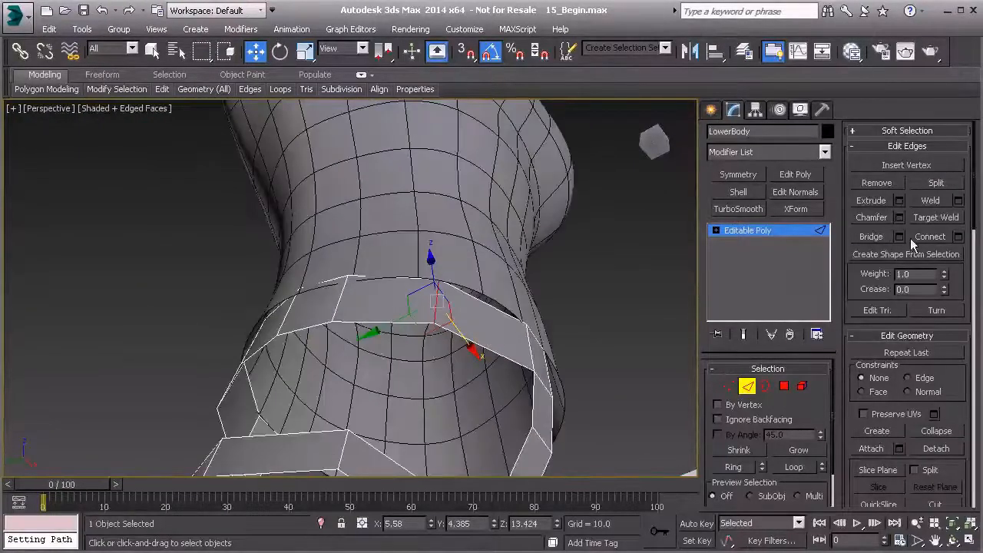
- Slide the side edges of the hip band along Y with the Edge constraint to even out their spacing
left_click(907, 378)
left_click_drag(399, 326, 404, 317)
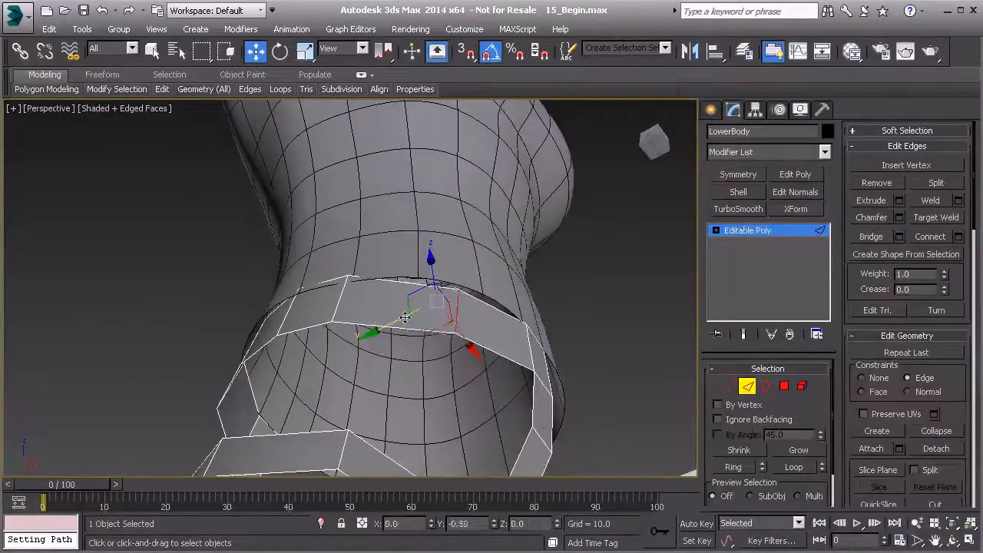
left_click(340, 299)
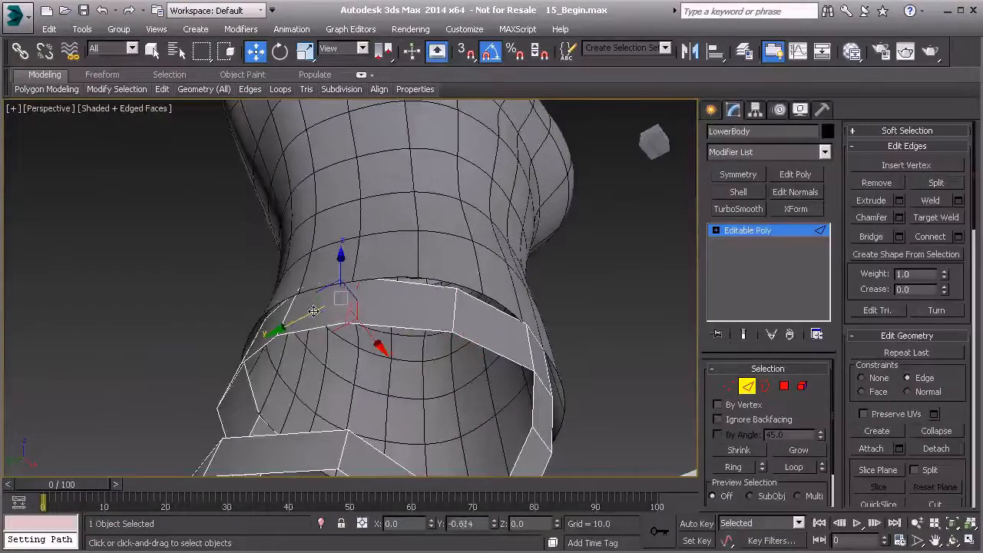
mouse_move(322, 309)
middle_mouse_down("alt")
mouse_move(360, 314)
mouse_move(314, 323)
middle_mouse_up("alt")
left_click(353, 330)
left_click(336, 327)
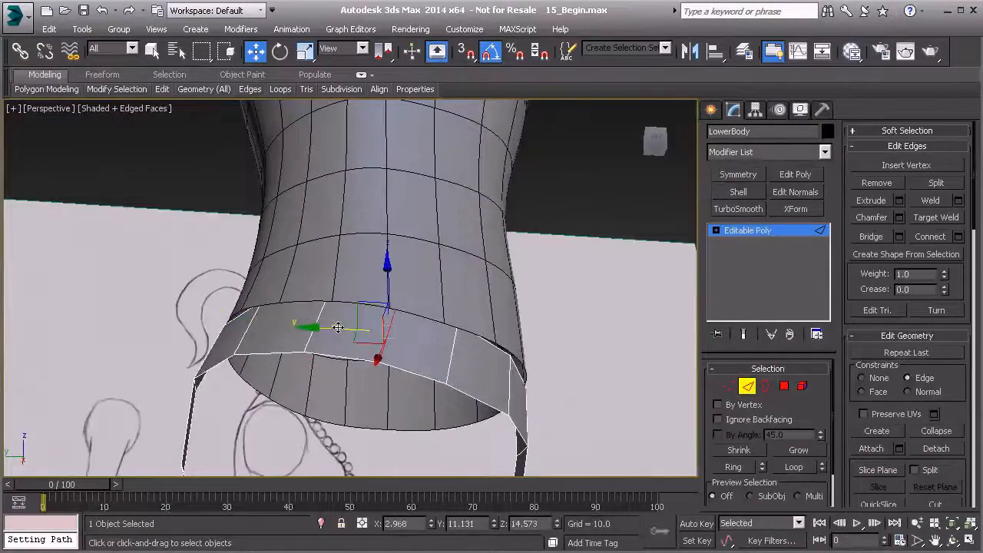
mouse_move(324, 328)
middle_mouse_down("alt")
mouse_move(407, 347)
mouse_move(430, 332)
mouse_move(522, 327)
mouse_move(486, 353)
mouse_move(397, 356)
mouse_move(428, 351)
mouse_move(453, 396)
middle_mouse_up("alt")
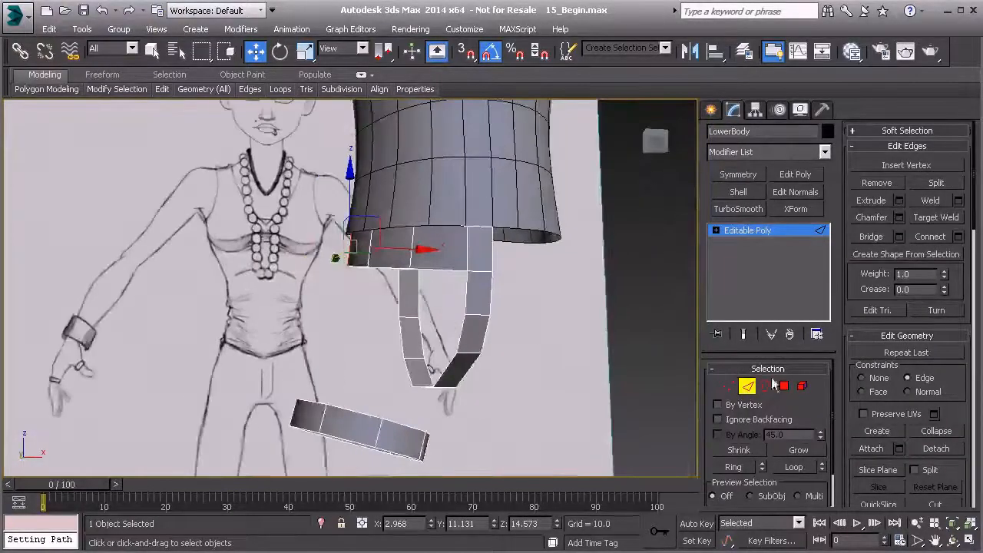
- Bridge the two lower side edges of the hip band to the two outer edges of the leg ring with 4 segments
middle_click_drag(422, 351, 486, 359, "alt")
left_click(340, 277)
left_click(332, 262)
left_click(355, 268, "ctrl")
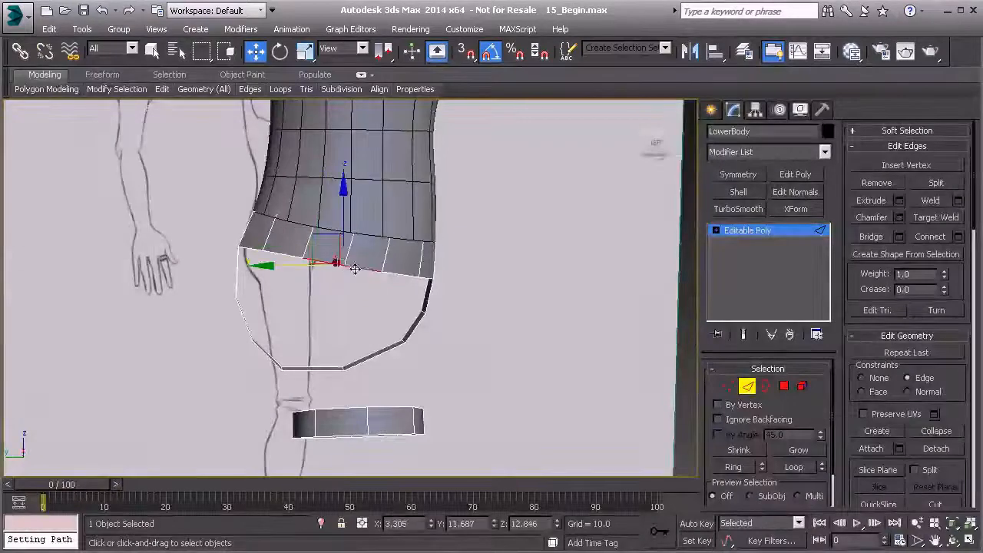
left_click(348, 409, "ctrl")
left_click(383, 408, "ctrl")
middle_click_drag(428, 402, 450, 432, "alt")
key("l")
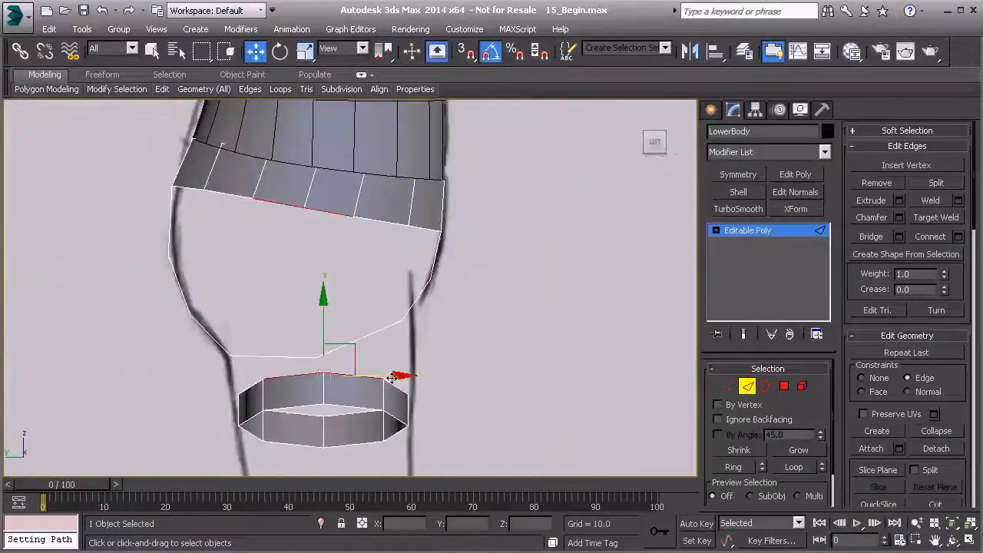
middle_click_drag(392, 376, 403, 375)
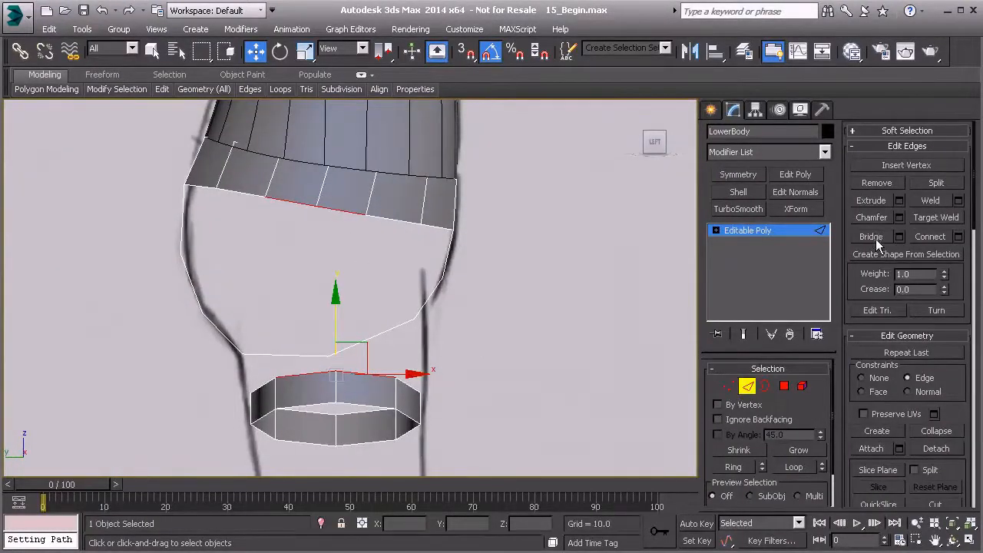
left_click(899, 237)
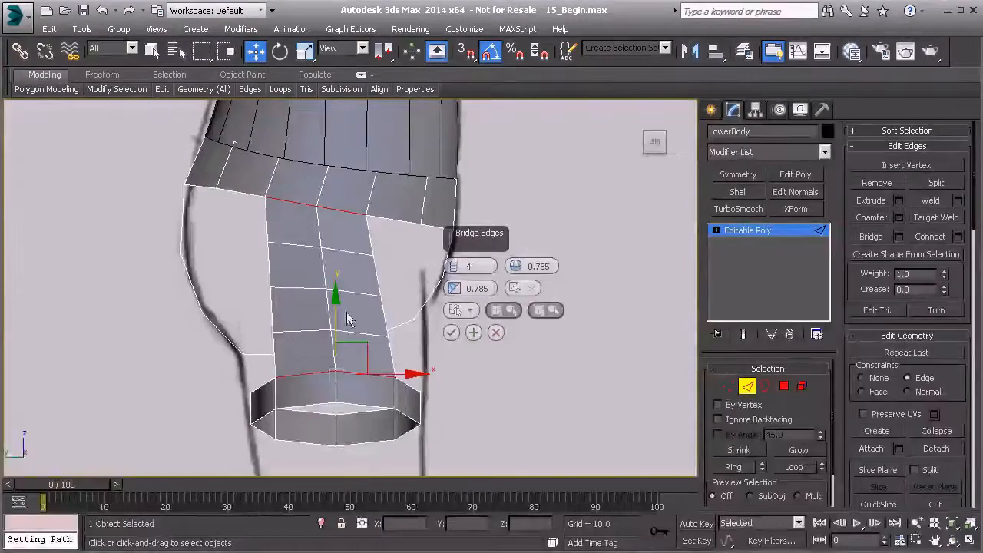
left_click(451, 332)
- Bridge the bottom edges of the crotch strip to the inner upper edges of the leg ring with 2 segments
mouse_move(484, 334)
middle_mouse_down()
mouse_move(432, 335)
mouse_move(456, 351)
mouse_move(342, 319)
mouse_move(325, 327)
middle_mouse_up()
left_click(330, 317)
left_click(333, 262, "ctrl")
left_click(375, 274, "ctrl")
middle_click_drag(376, 275, 370, 298, "alt")
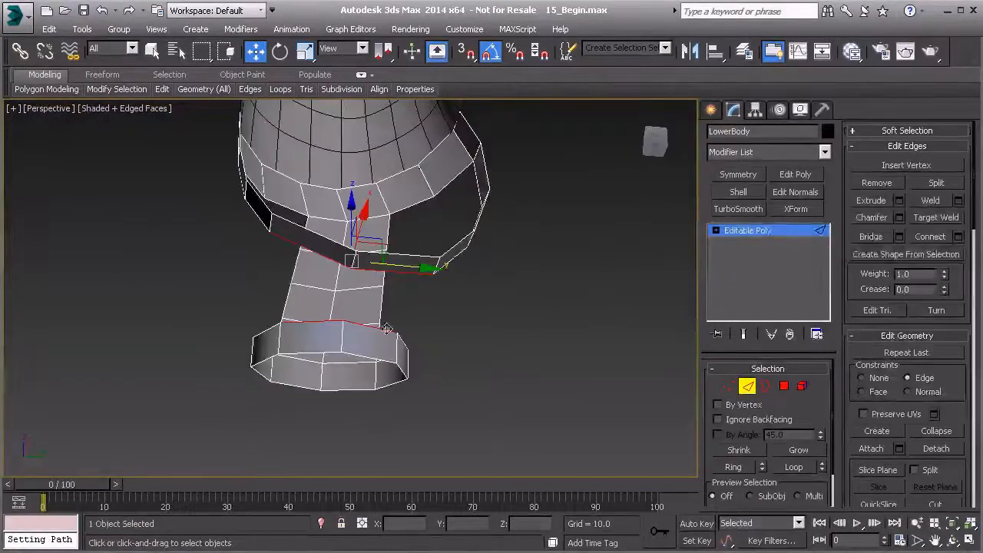
left_click(899, 236)
left_click(456, 270)
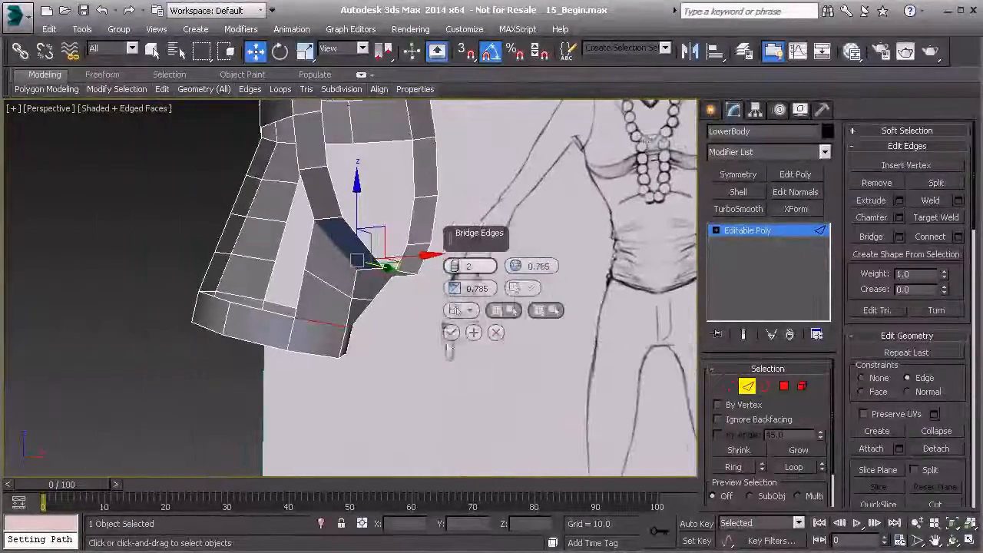
left_click(441, 335)
- Turn off the edge constraint and move the middle vertices of the inner-thigh bridge along X to smooth its profile
mouse_move(337, 319)
middle_mouse_down("alt")
mouse_move(369, 306)
mouse_move(319, 315)
mouse_move(292, 278)
middle_mouse_up("alt")
key("1")
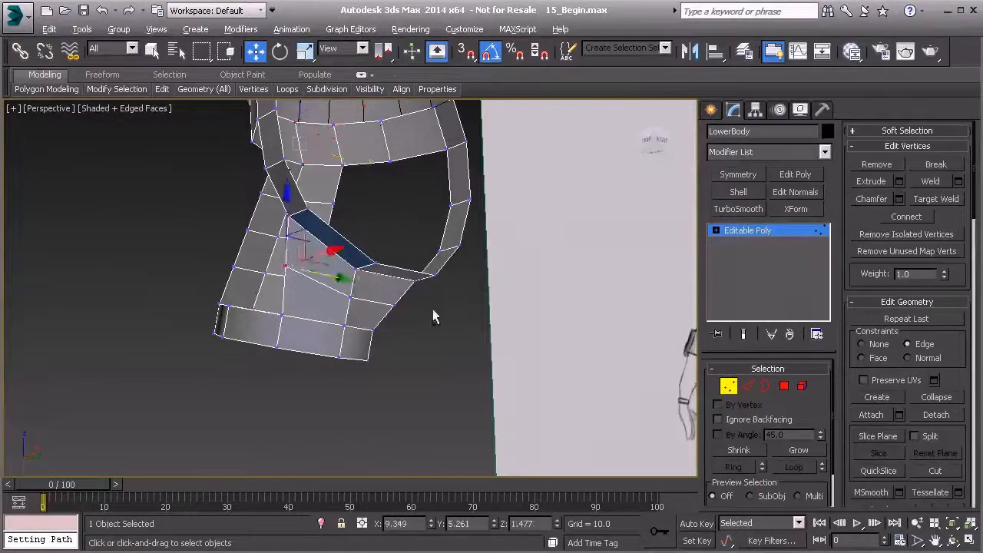
middle_click_drag(433, 317, 244, 312, "alt")
middle_click_drag(297, 230, 267, 219, "alt")
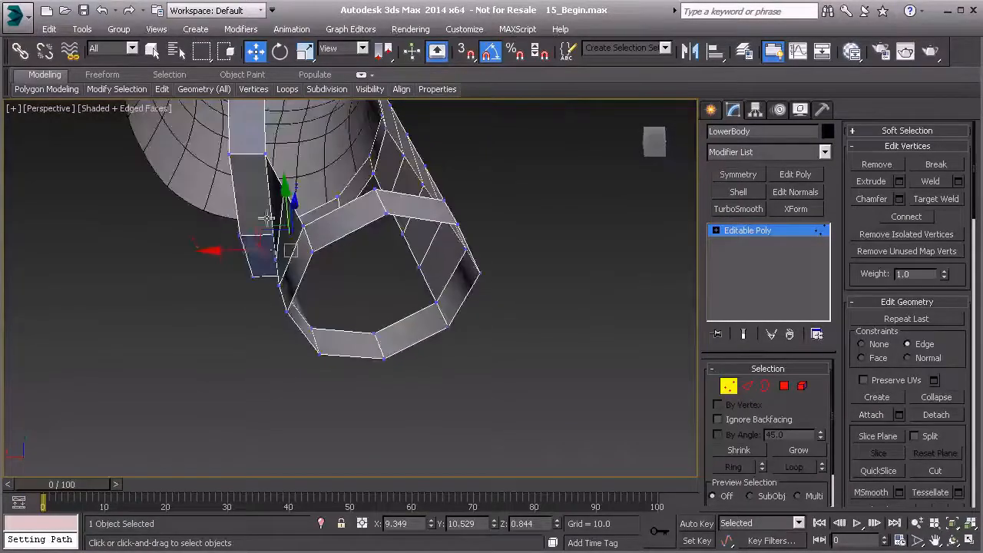
left_click_drag(242, 251, 245, 249)
middle_click_drag(246, 249, 346, 275, "alt")
key("ctrl+z")
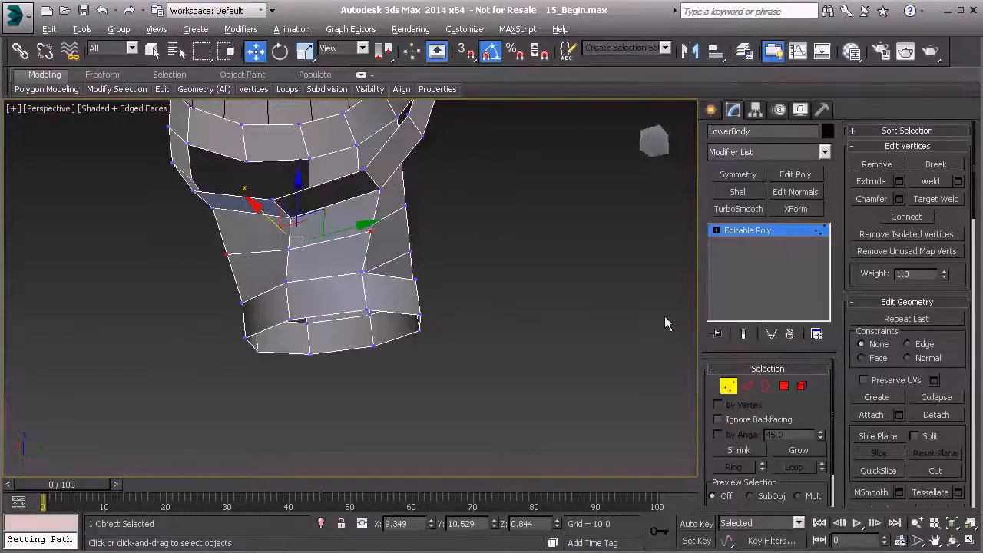
middle_click_drag(555, 298, 408, 305, "alt")
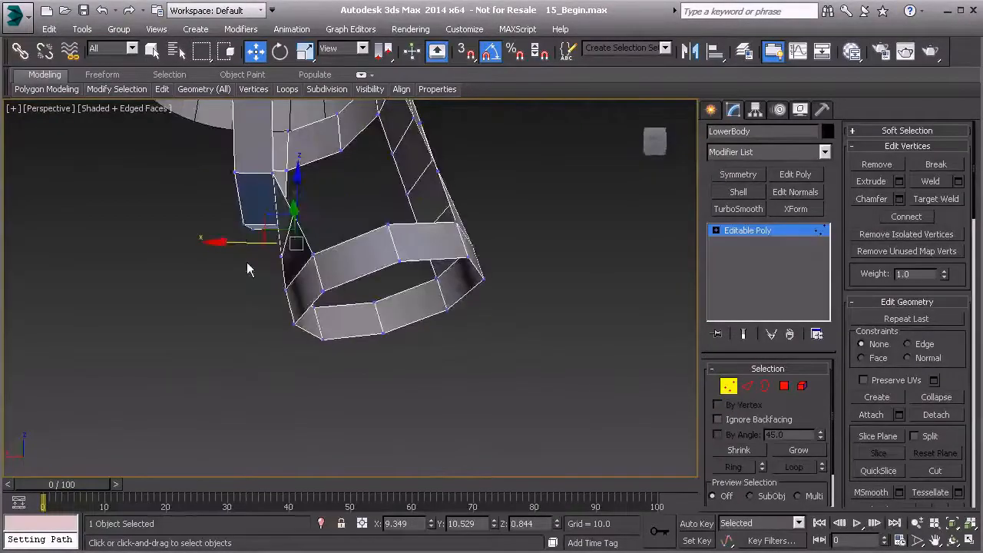
mouse_move(240, 242)
middle_mouse_down("alt")
mouse_move(358, 248)
mouse_move(386, 235)
mouse_move(278, 240)
mouse_move(318, 270)
mouse_move(287, 272)
mouse_move(414, 273)
middle_mouse_up("alt")
mouse_move(355, 208)
middle_mouse_down("alt")
mouse_move(440, 210)
mouse_move(329, 197)
mouse_move(294, 178)
mouse_move(312, 182)
middle_mouse_up("alt")
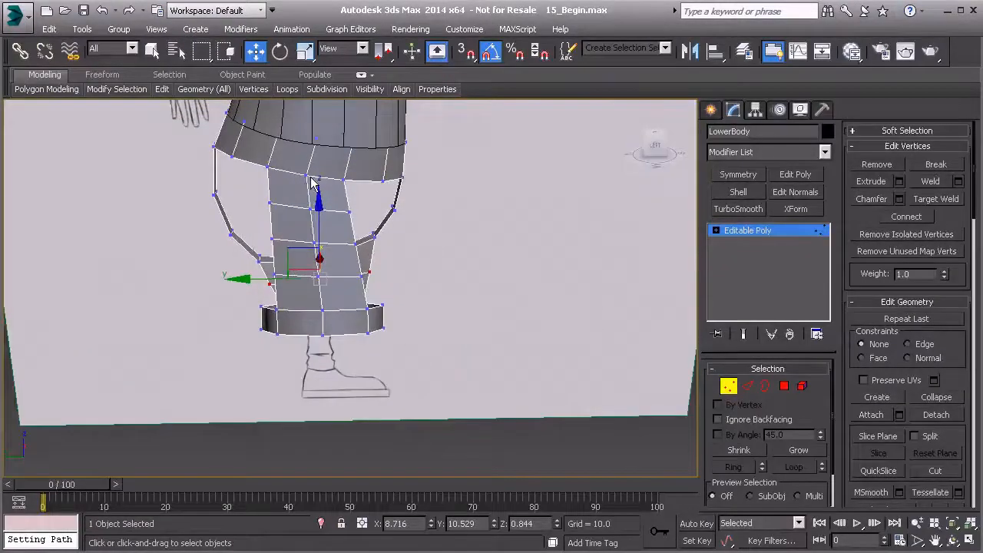
- Move the center-column vertices of the outer hip bridge in the left view to straighten the column down to the leg ring
key("l")
scroll(312, 173, "up", 2)
left_click(315, 250)
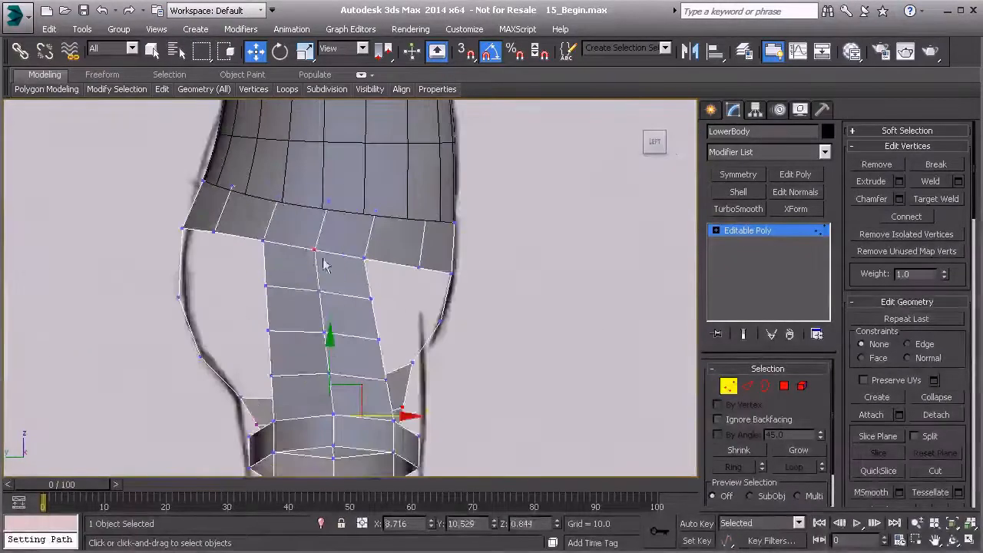
left_click_drag(344, 229, 335, 251)
left_click(319, 290)
left_click(323, 303)
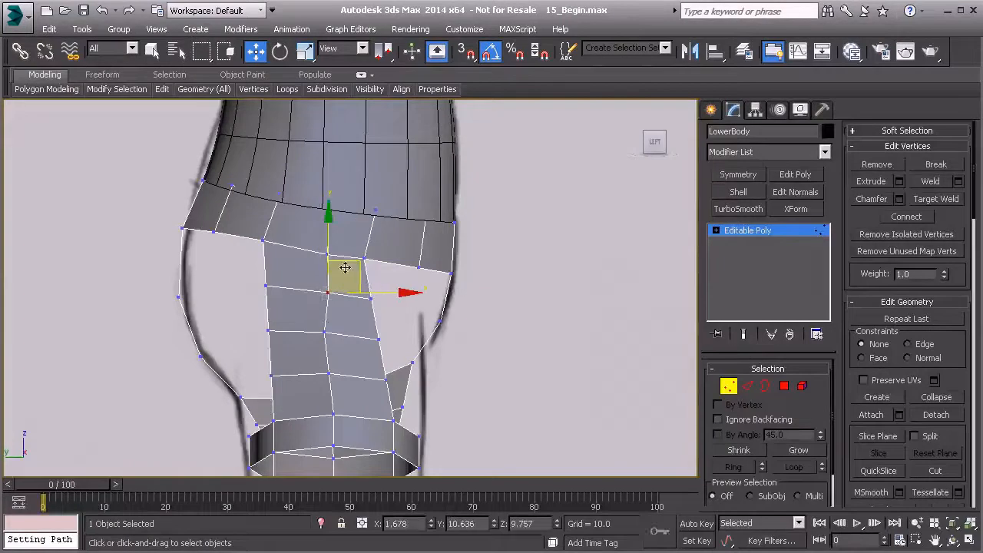
left_click_drag(350, 263, 349, 349)
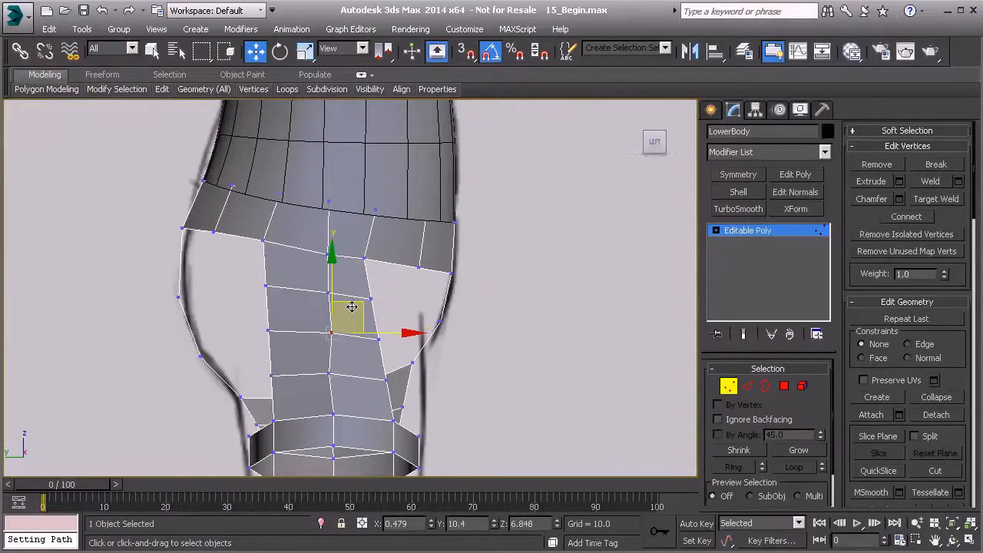
scroll(355, 301, "up", 3)
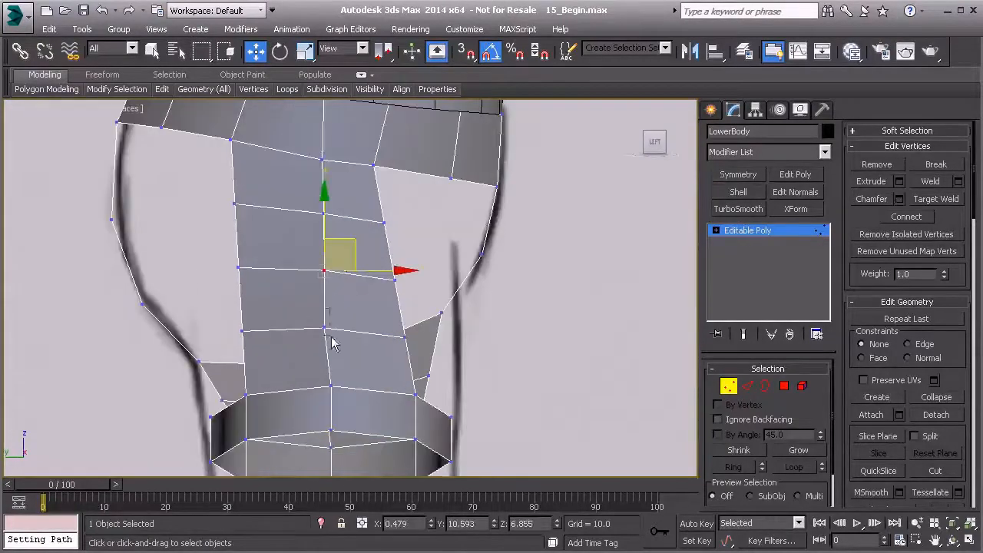
- Move the front-column vertices of the outer hip bridge forward to widen it, and fine-tune its middle center vertex
left_click(373, 165)
left_click_drag(404, 137, 423, 142)
left_click(384, 222)
left_click_drag(416, 193, 418, 194)
left_click(394, 279)
left_click_drag(428, 247, 426, 270)
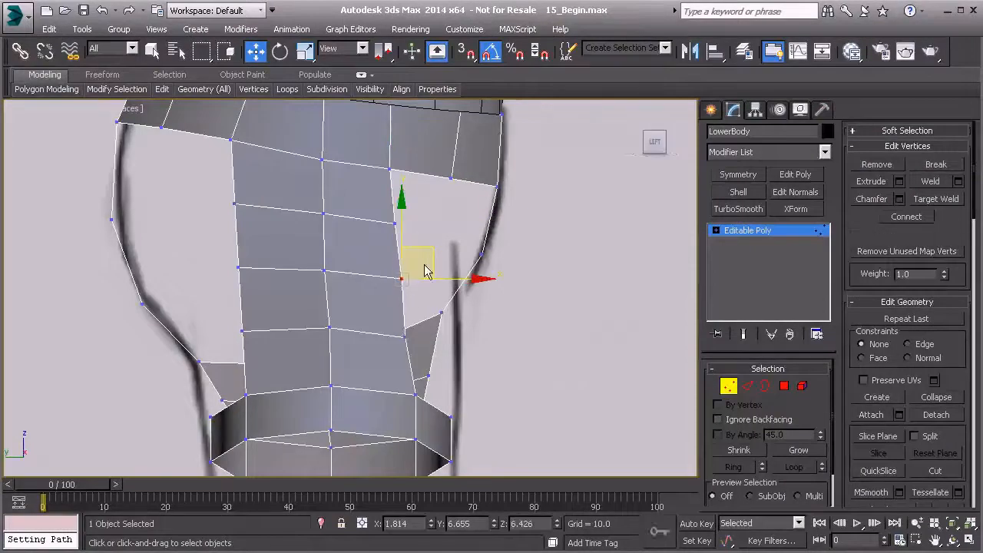
left_click(400, 337)
left_click(322, 269)
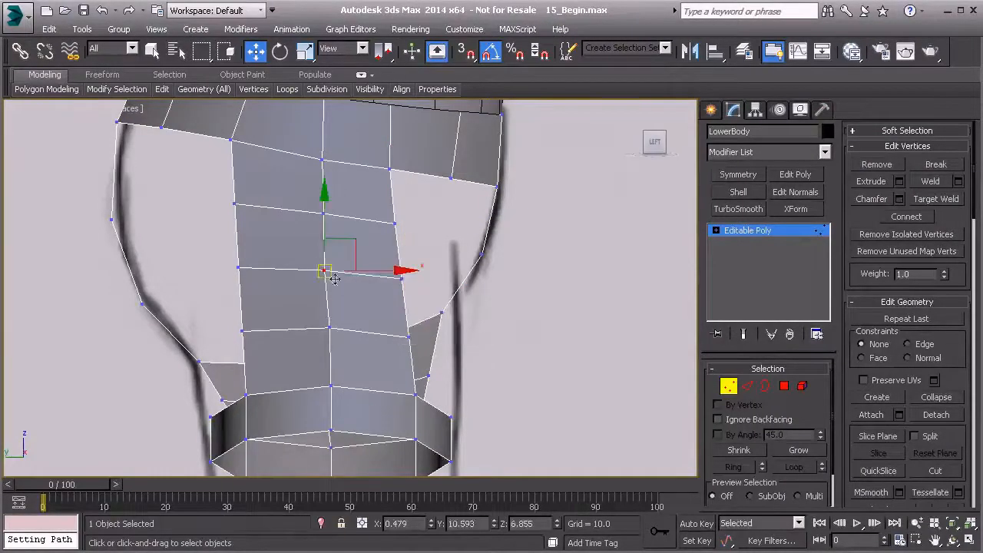
scroll(359, 270, "down", 3)
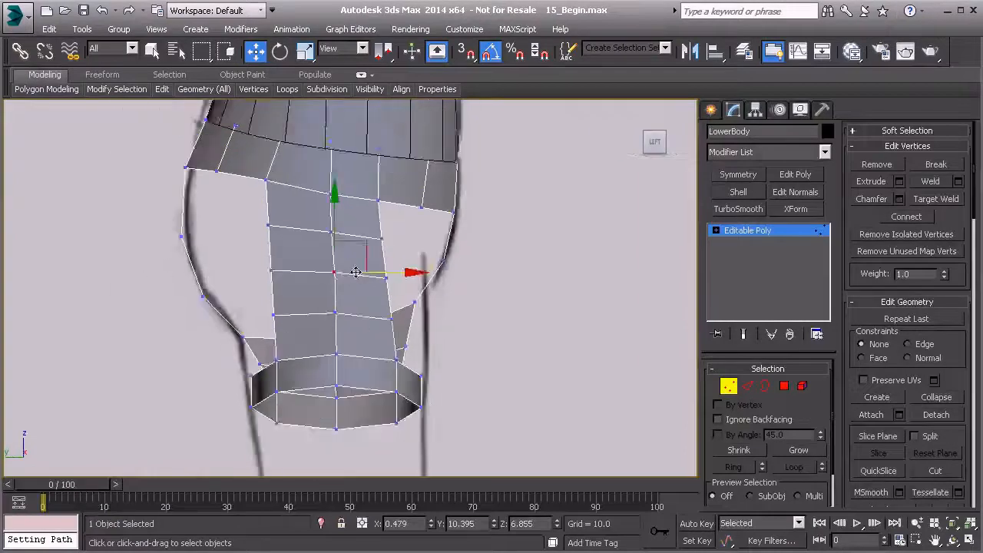
- Examine the bridged hip and upper leg from all around against the reference sketches
key("p")
scroll(359, 270, "down", 2)
middle_click_drag(358, 269, 307, 217, "alt")
middle_click_drag(319, 282, 395, 208, "alt")
middle_click_drag(349, 300, 244, 359, "alt")
middle_click_drag(413, 319, 330, 311, "alt")
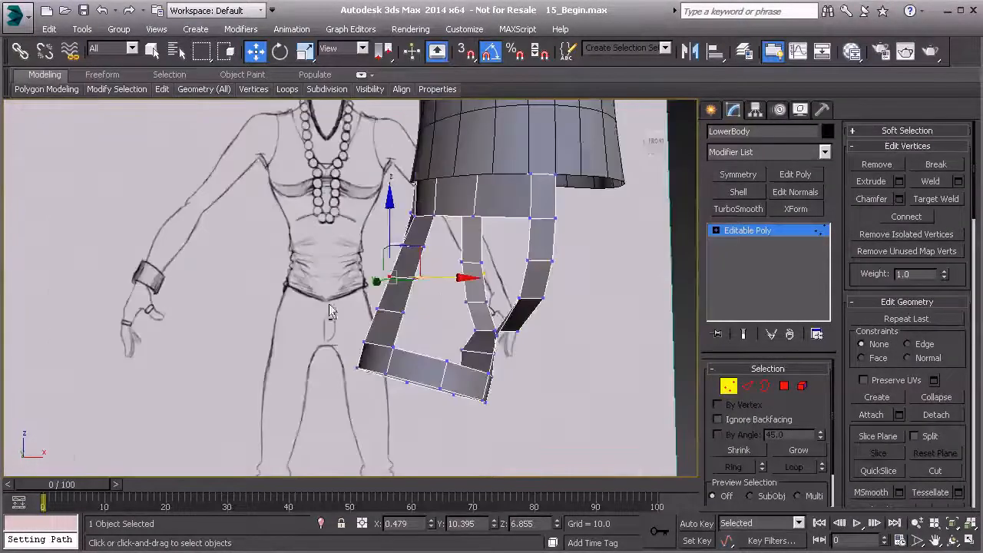
mouse_move(443, 312)
middle_mouse_down("alt")
mouse_move(468, 323)
mouse_move(344, 281)
mouse_move(439, 281)
mouse_move(460, 330)
mouse_move(402, 300)
mouse_move(357, 308)
mouse_move(291, 288)
mouse_move(241, 303)
mouse_move(451, 345)
mouse_move(512, 340)
middle_mouse_up("alt")
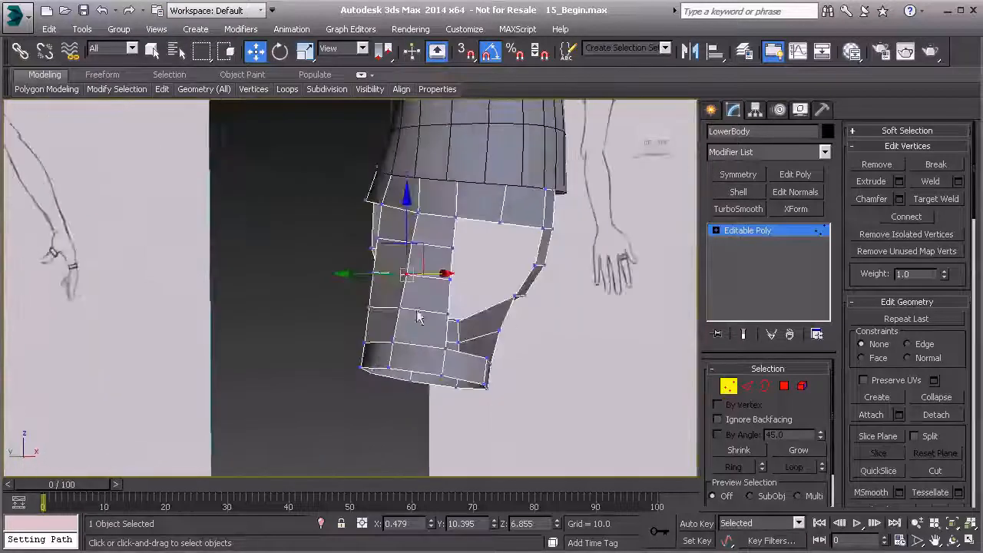
middle_click_drag(420, 316, 541, 307, "alt")
mouse_move(335, 316)
middle_mouse_down("alt")
mouse_move(330, 304)
mouse_move(289, 327)
middle_mouse_up("alt")
middle_click_drag(461, 288, 556, 310, "alt")
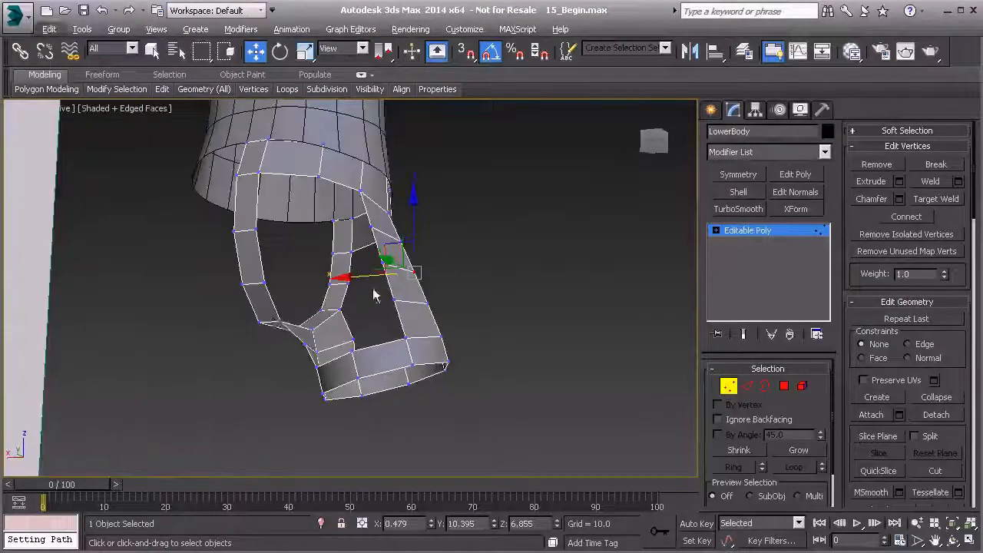
mouse_move(384, 315)
middle_mouse_down("alt")
mouse_move(266, 333)
mouse_move(412, 321)
middle_mouse_up("alt")
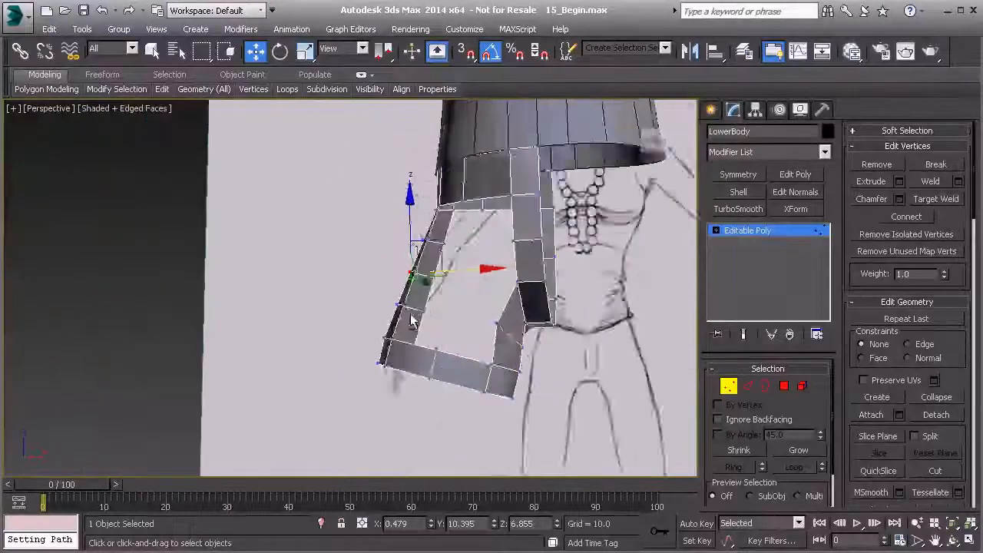
mouse_move(353, 328)
middle_mouse_down("alt")
mouse_move(388, 315)
mouse_move(424, 336)
middle_mouse_up("alt")
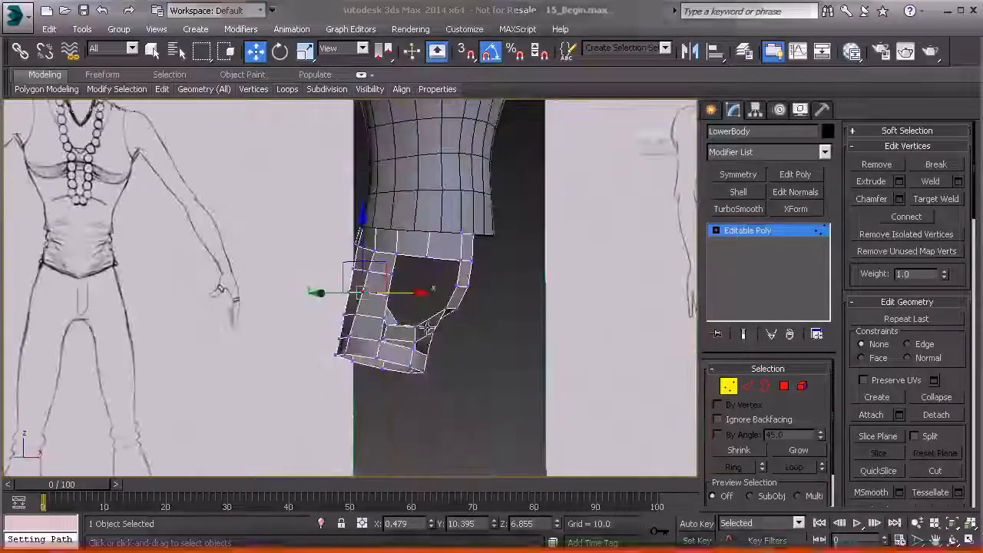